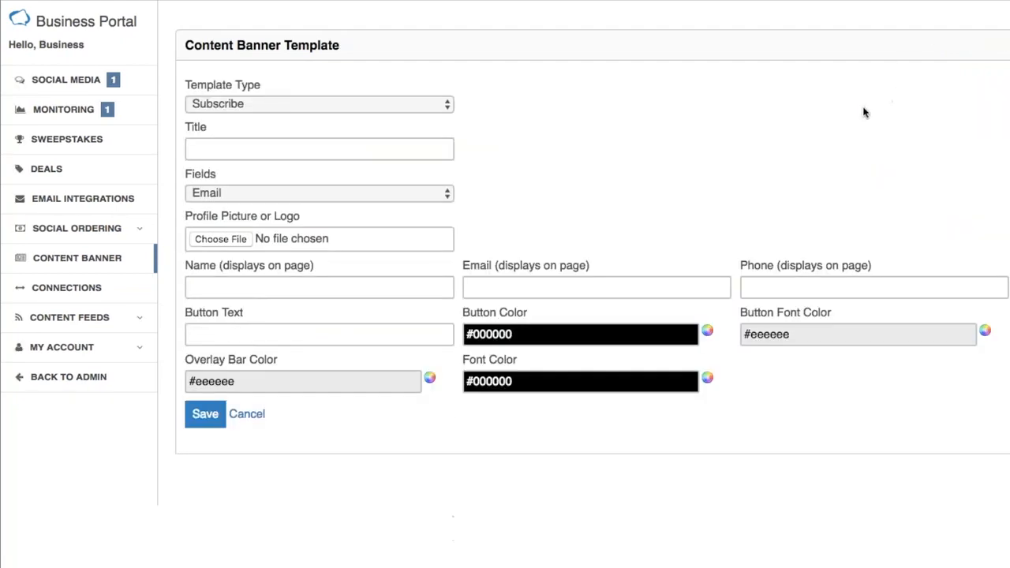
Review the template types available for a new content banner
{"action": "left_click", "coordinate": [426, 104]}
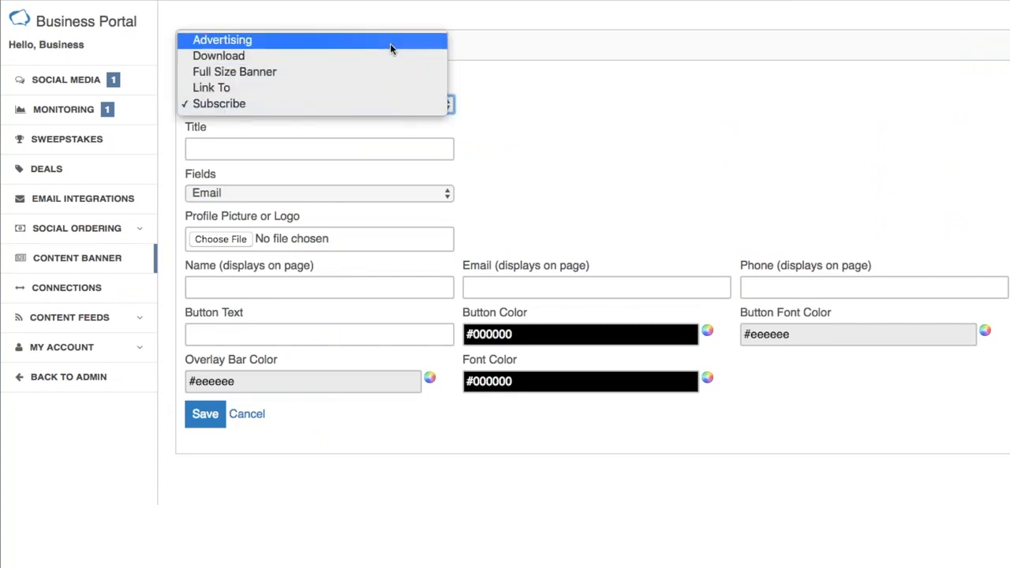
{"action": "left_click", "coordinate": [372, 103]}
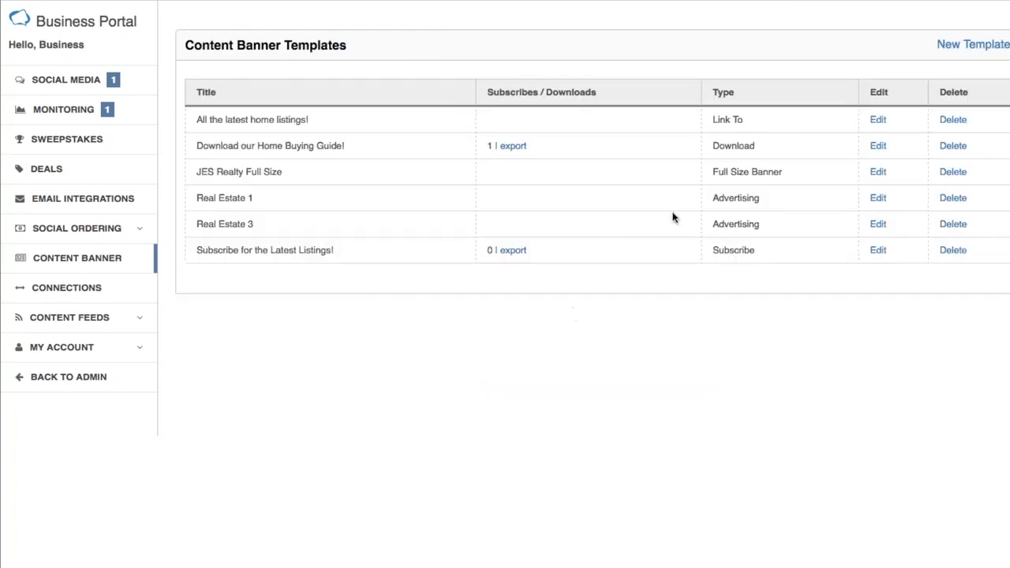
Open the "All the latest home listings!" banner template for editing and check its template type options
{"action": "left_click_drag", "start_coordinate": [743, 119], "coordinate": [711, 118]}
{"action": "left_click", "coordinate": [760, 309]}
{"action": "left_click", "coordinate": [878, 121]}
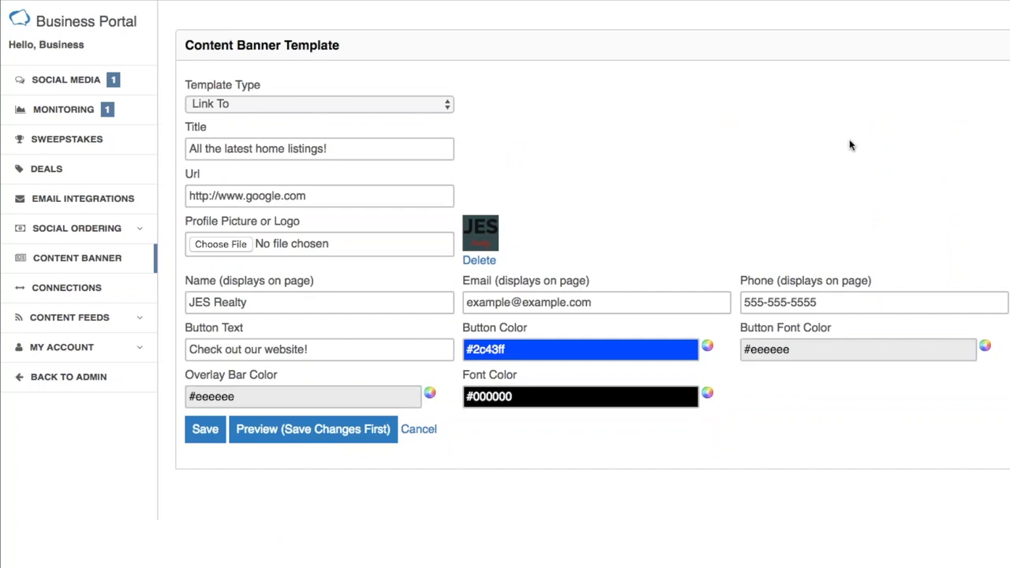
{"action": "left_click", "coordinate": [420, 105]}
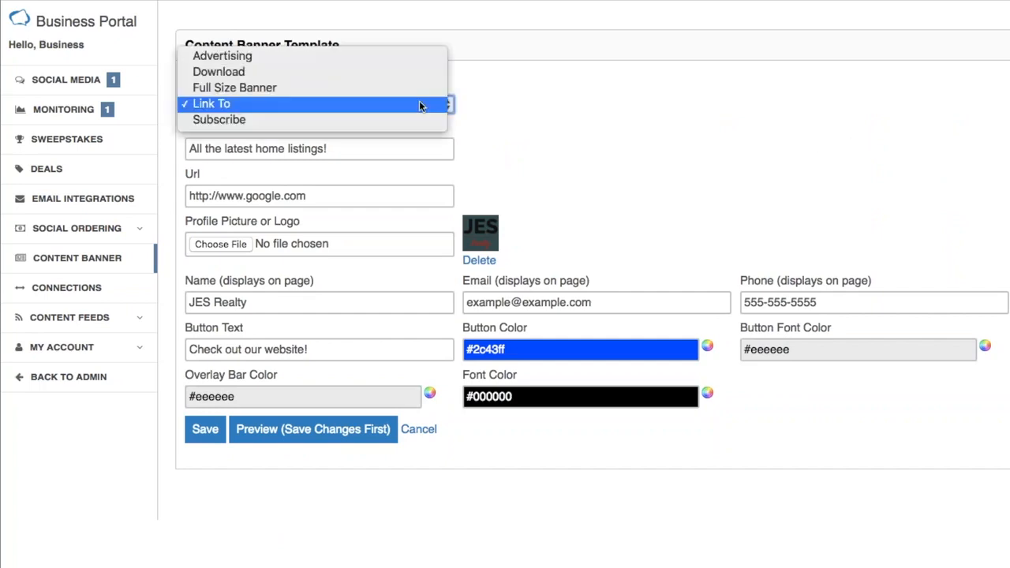
{"action": "left_click", "coordinate": [501, 103]}
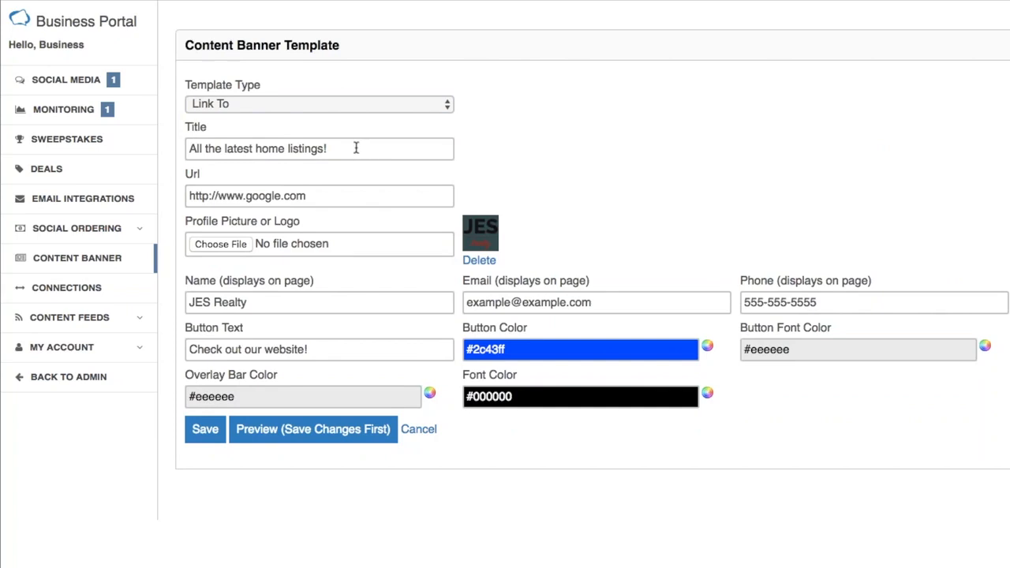
Review the banner template's Url field and its displayed name, email and phone fields
{"action": "left_click_drag", "start_coordinate": [326, 199], "coordinate": [175, 194]}
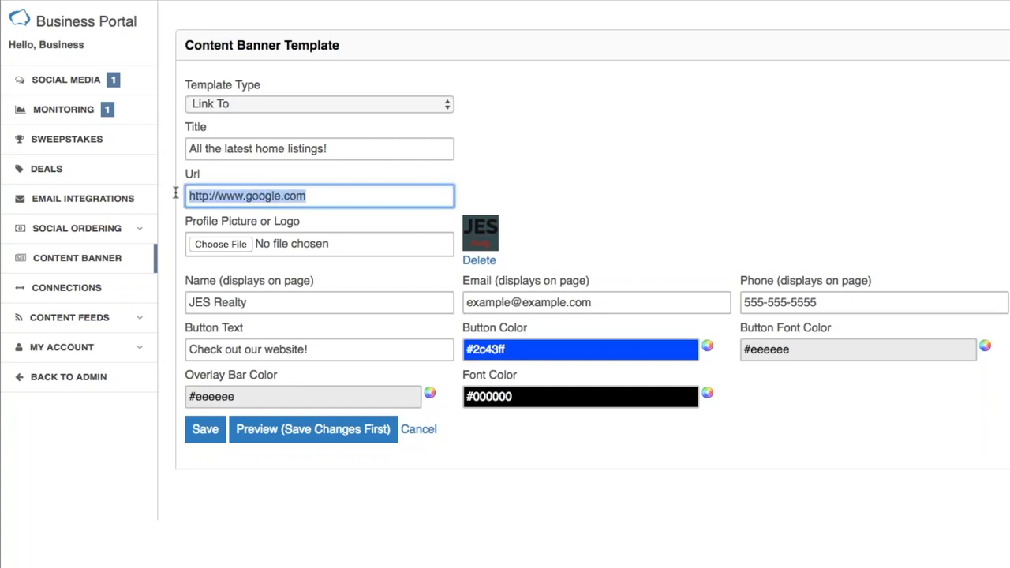
{"action": "left_click", "coordinate": [419, 195]}
{"action": "left_click", "coordinate": [492, 182]}
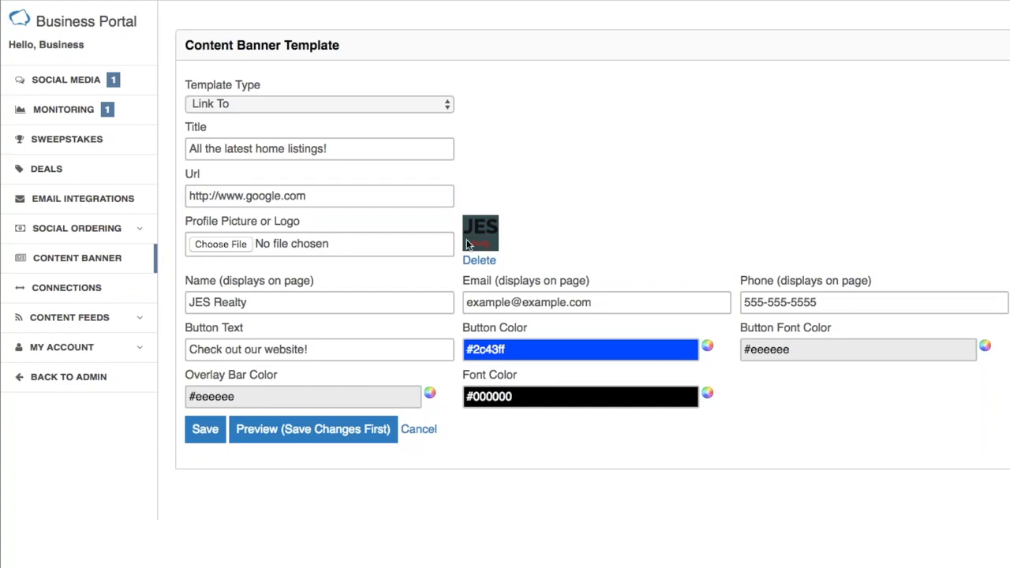
{"action": "left_click", "coordinate": [316, 303]}
{"action": "left_click", "coordinate": [549, 306]}
{"action": "left_click", "coordinate": [821, 305]}
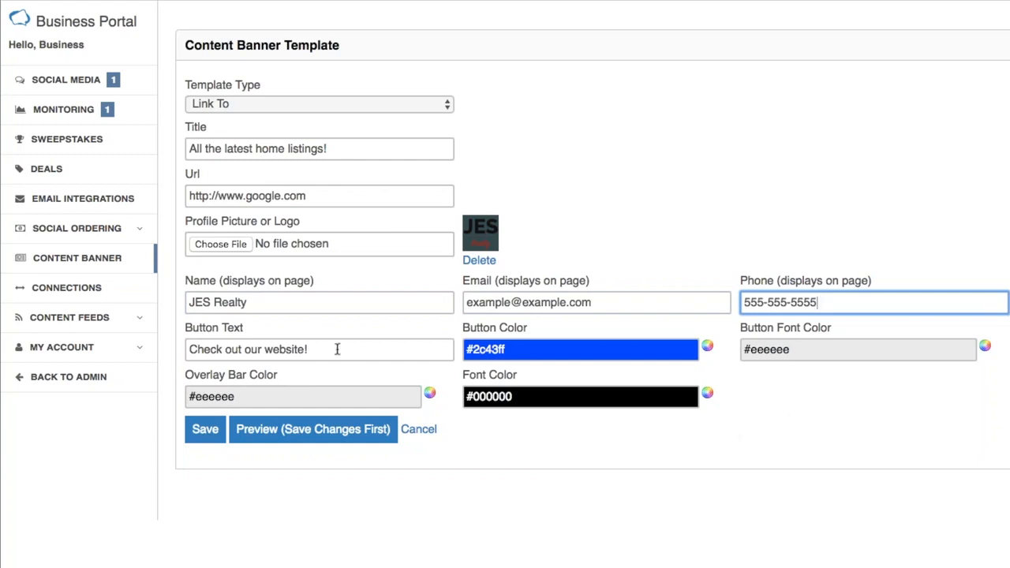
Inspect the Button Color picker and its hex code in the banner template
{"action": "left_click", "coordinate": [672, 345]}
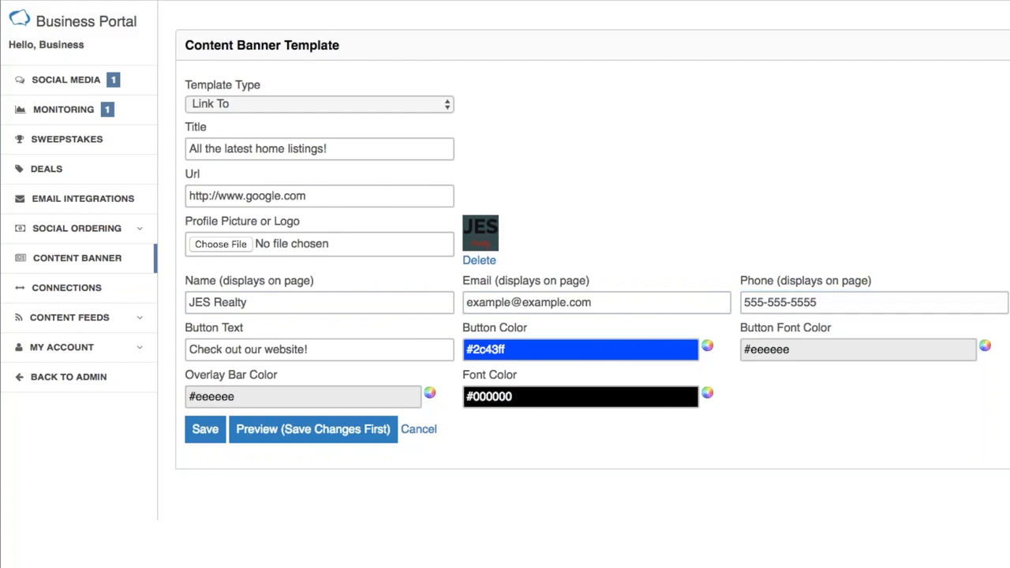
{"action": "left_click_drag", "start_coordinate": [730, 395], "coordinate": [781, 408]}
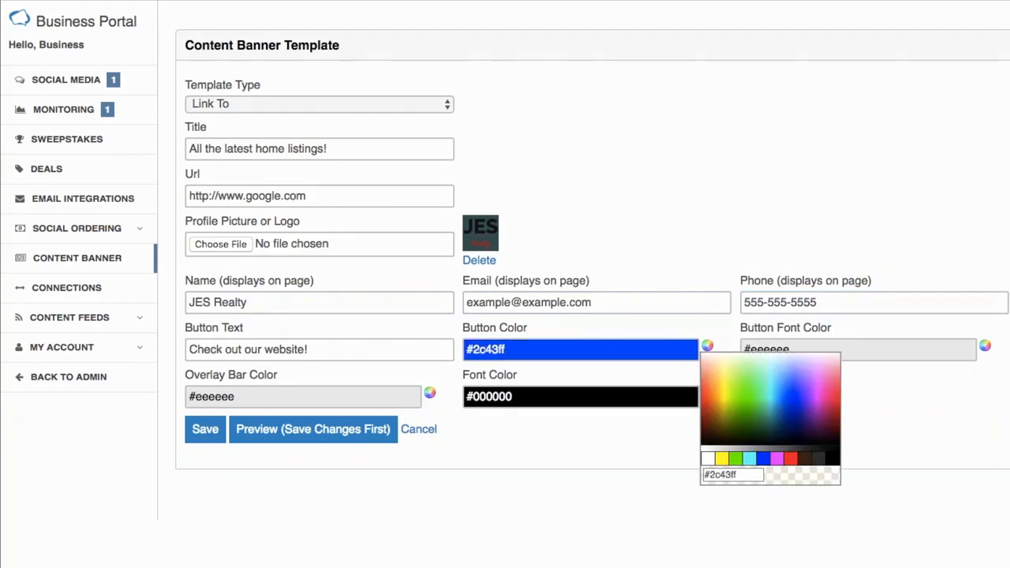
{"action": "left_click", "coordinate": [492, 347]}
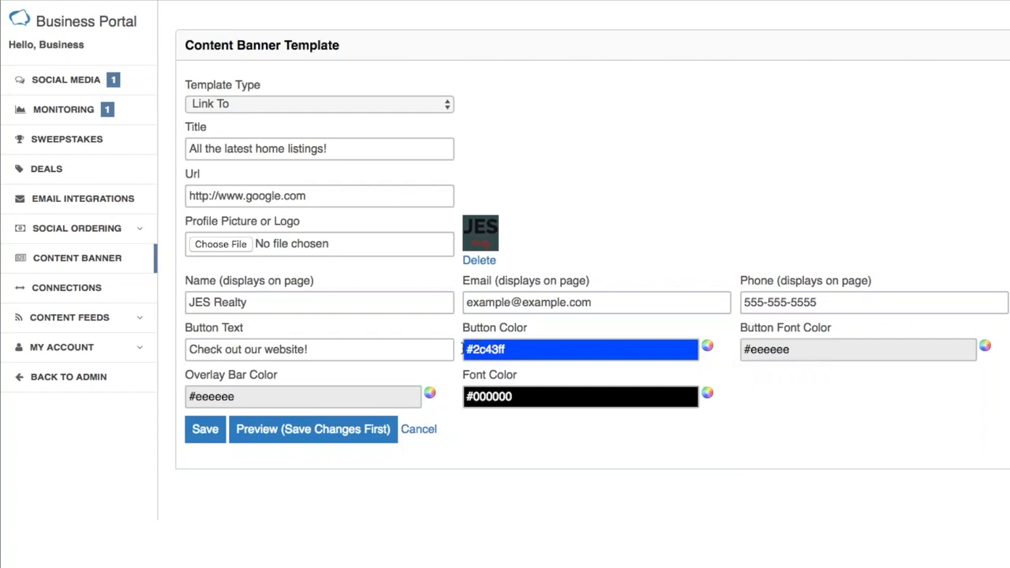
{"action": "left_click_drag", "start_coordinate": [463, 352], "coordinate": [520, 350]}
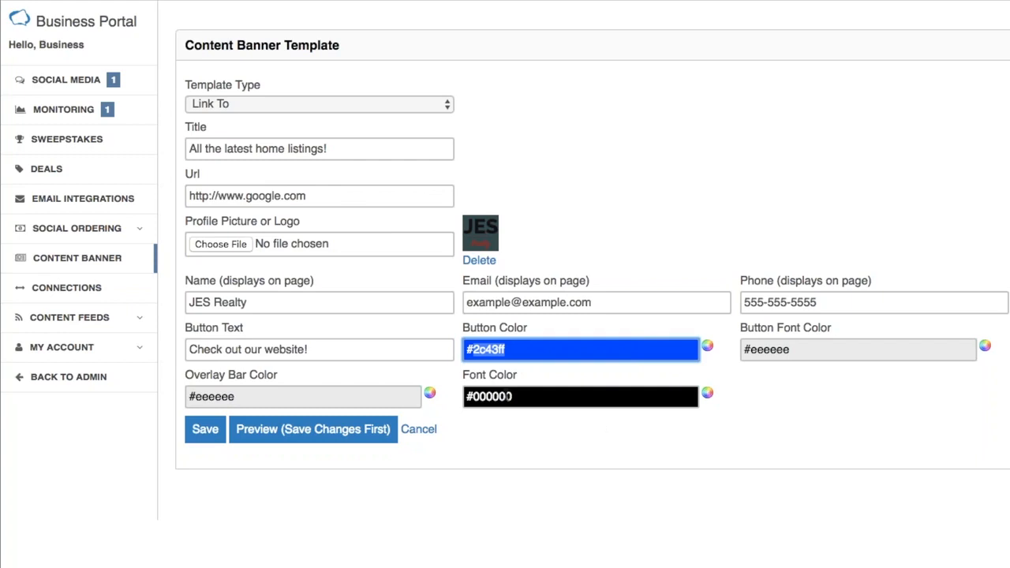
In Social Media, give the "A $1 million bet" article the message "Custom post" and the "All the latest home listings!" content banner
{"action": "left_click", "coordinate": [75, 88]}
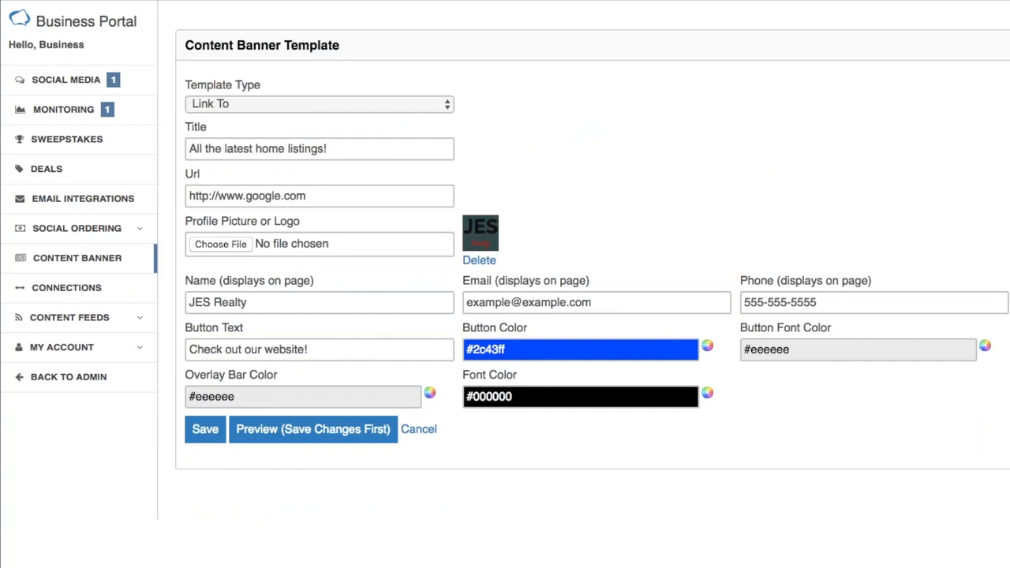
{"action": "left_click", "coordinate": [64, 84]}
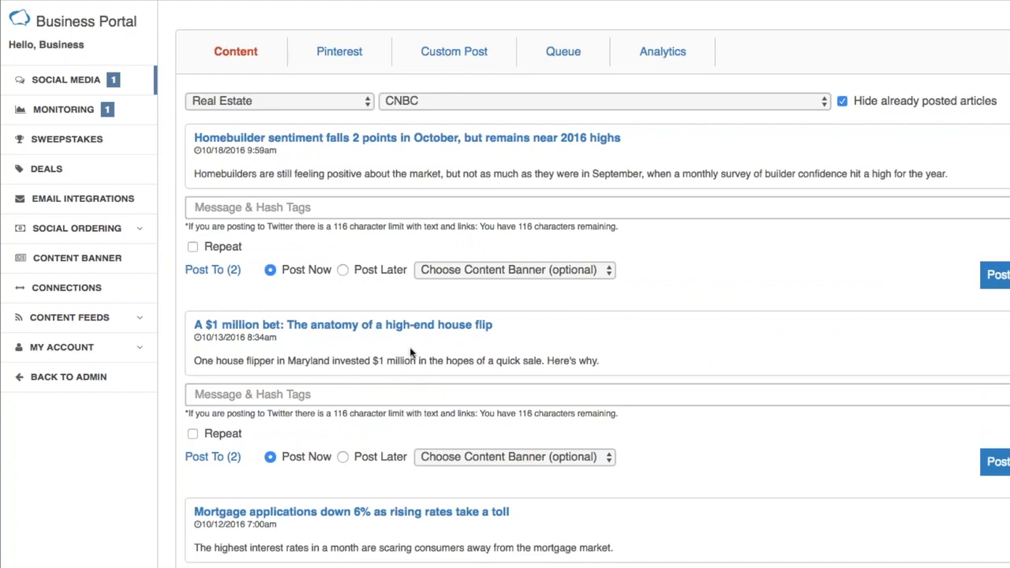
{"action": "left_click", "coordinate": [410, 395]}
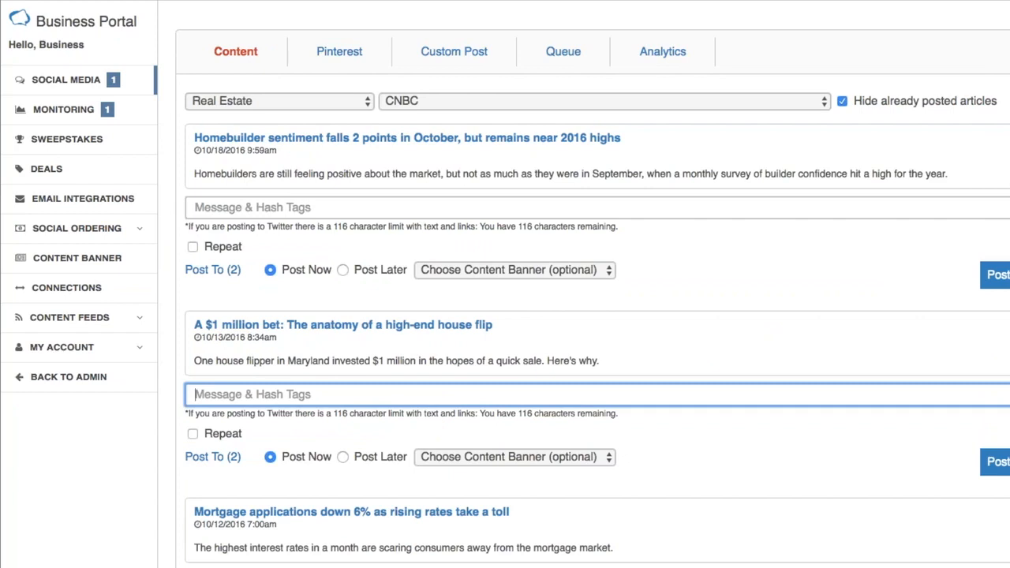
{"action": "type", "text": "Custom post"}
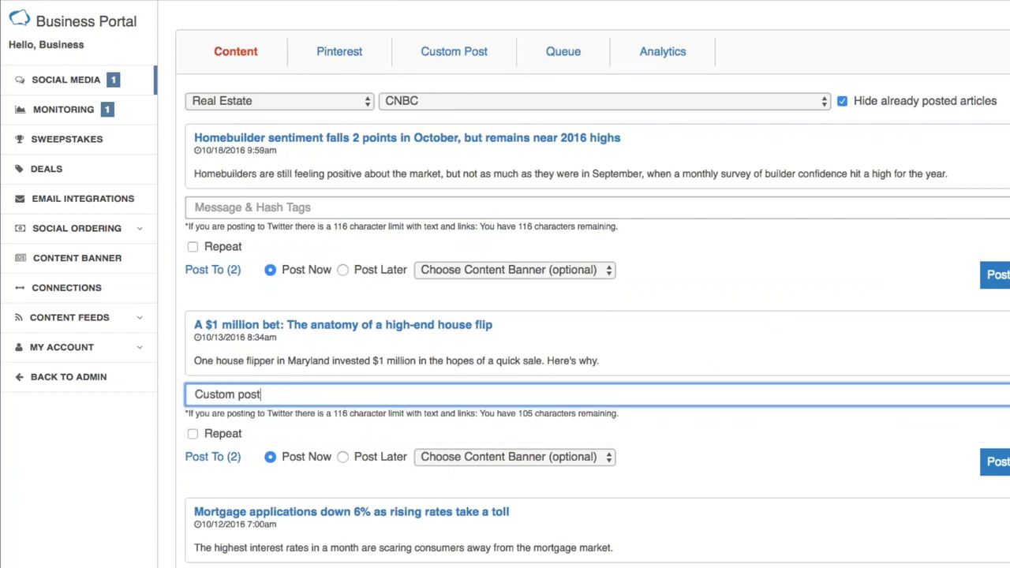
{"action": "left_click", "coordinate": [502, 456]}
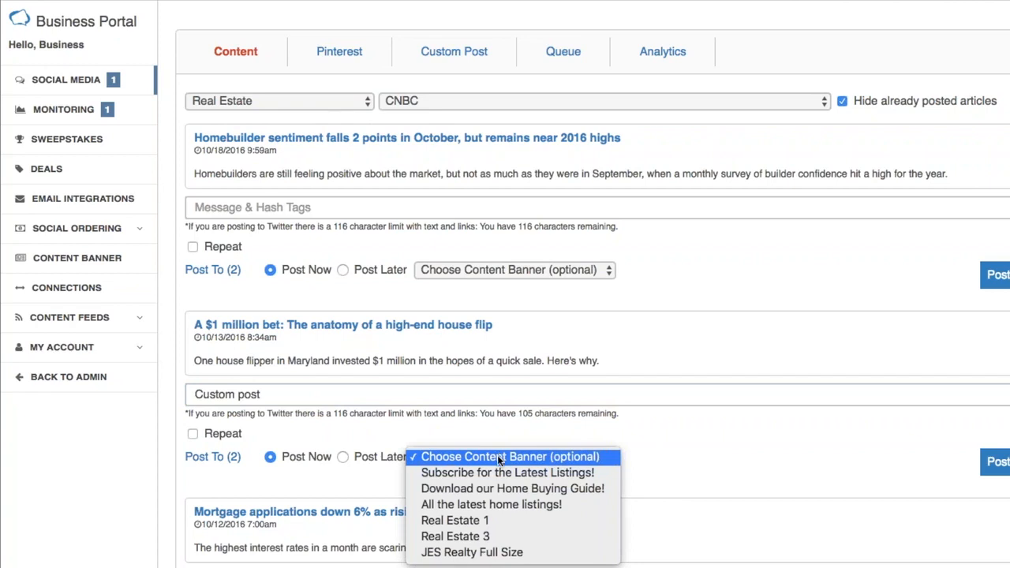
{"action": "left_click", "coordinate": [489, 505]}
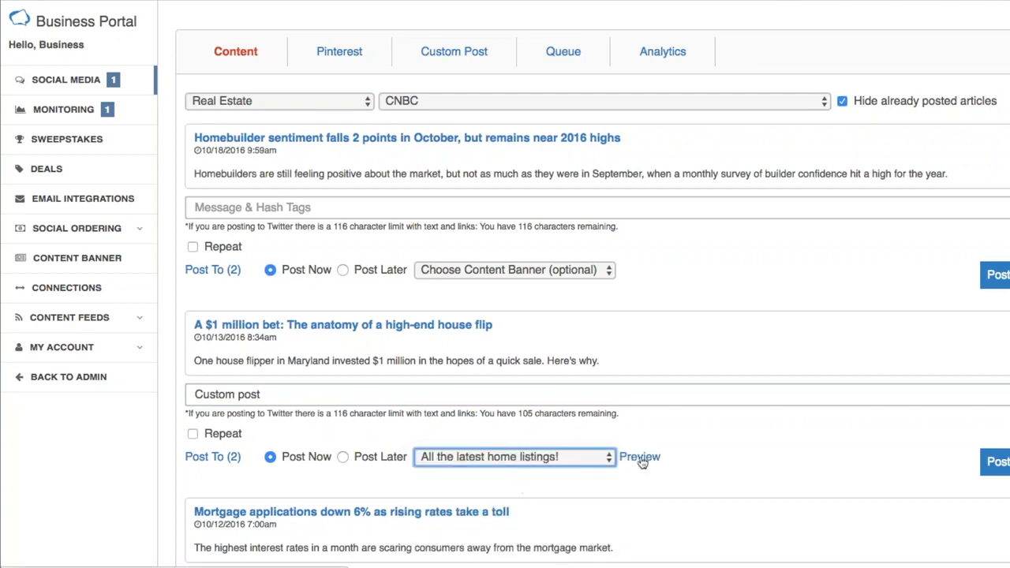
Preview the banner on the article and compare its contact details and title with the template
{"action": "left_click", "coordinate": [641, 458]}
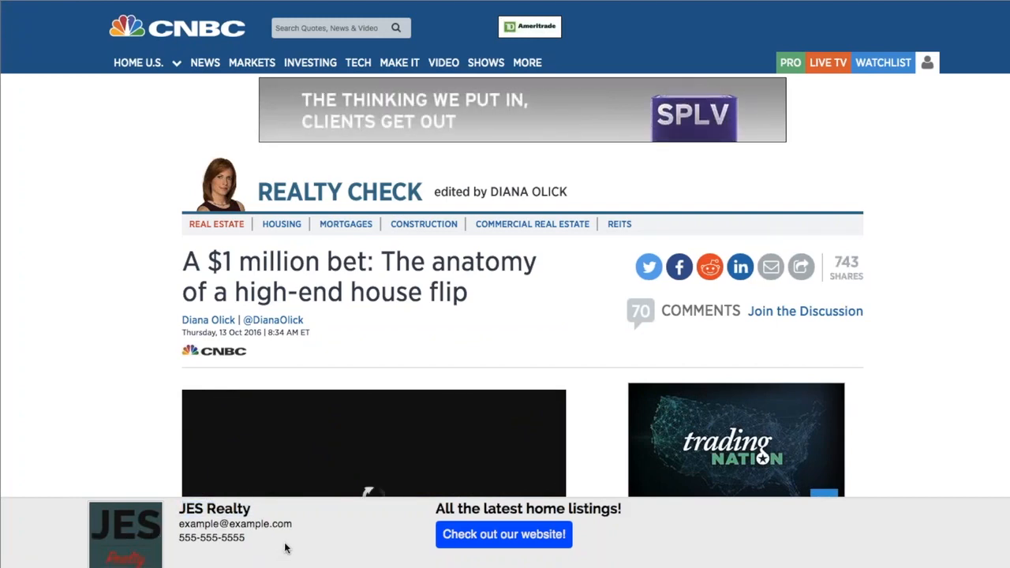
{"action": "left_click_drag", "start_coordinate": [299, 527], "coordinate": [180, 505]}
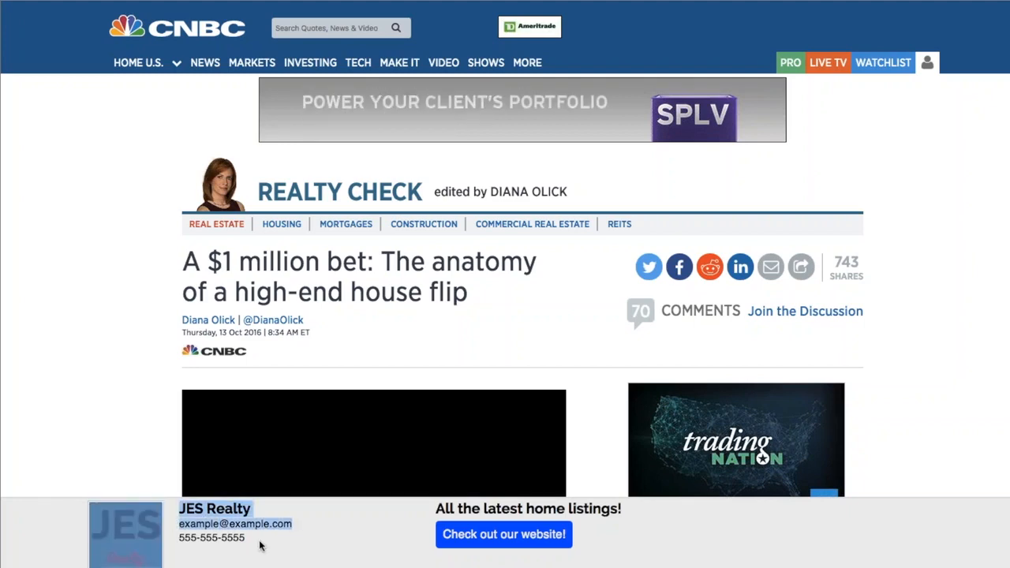
{"action": "left_click_drag", "start_coordinate": [436, 509], "coordinate": [651, 509]}
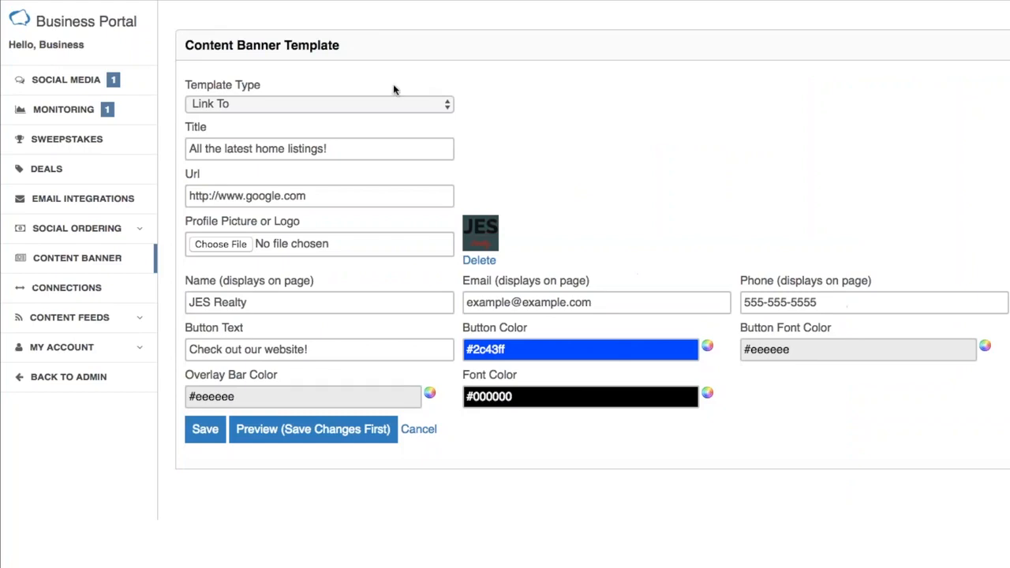
{"action": "left_click_drag", "start_coordinate": [342, 149], "coordinate": [188, 149]}
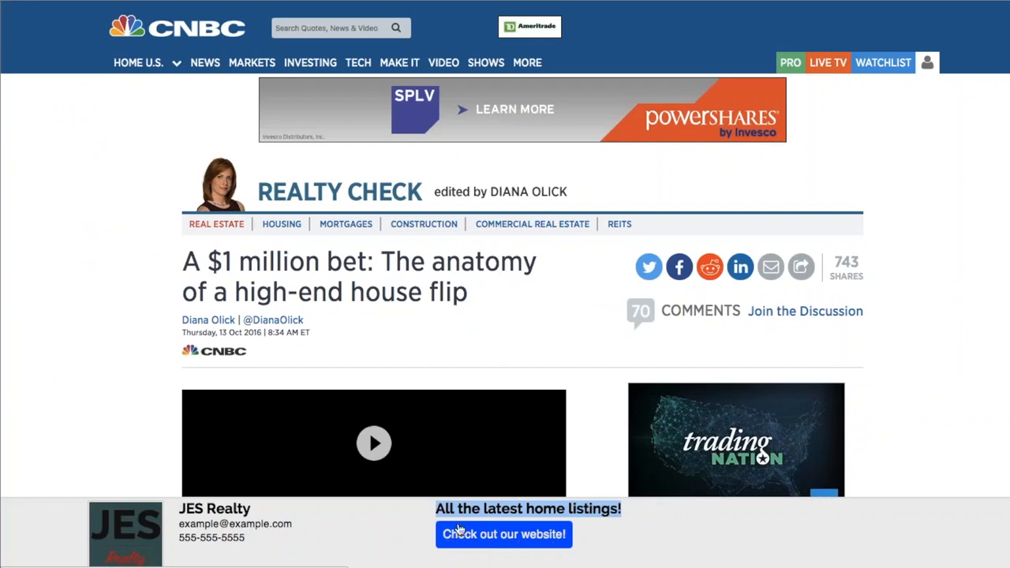
{"action": "left_click", "coordinate": [242, 550]}
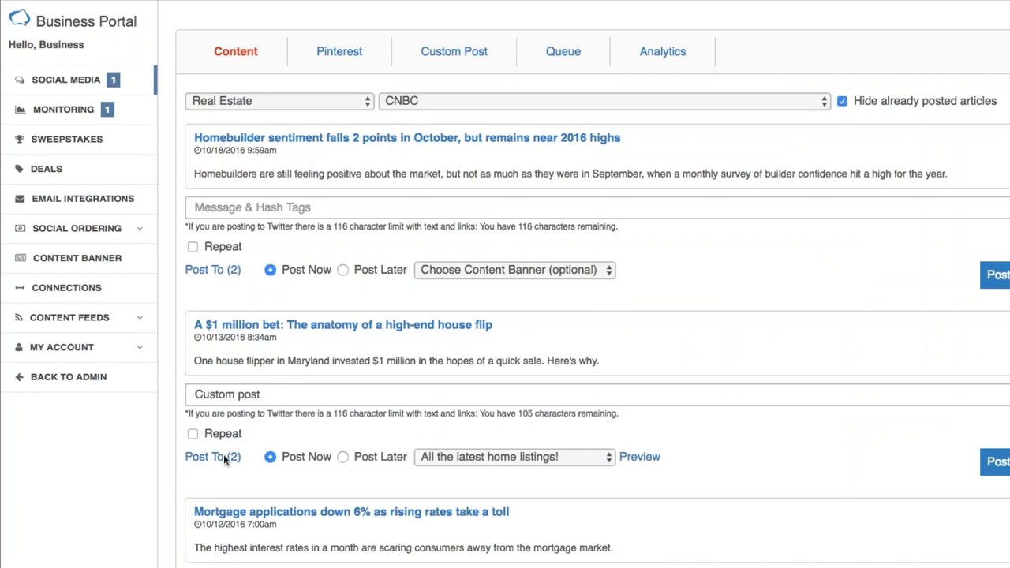
Limit the post's destination to the JES Restaurant Facebook page and publish it immediately
{"action": "left_click", "coordinate": [224, 455]}
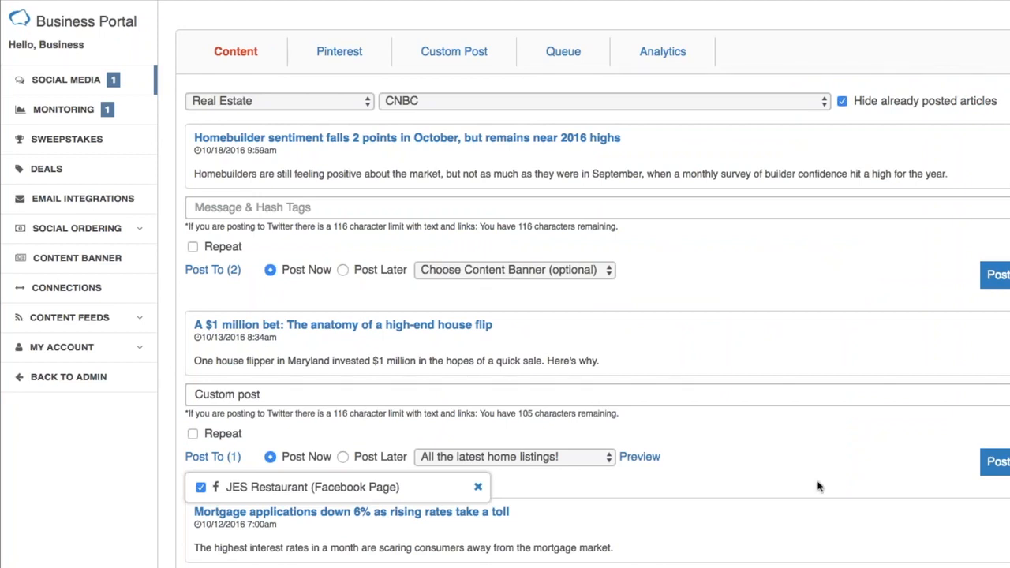
{"action": "left_click", "coordinate": [994, 463]}
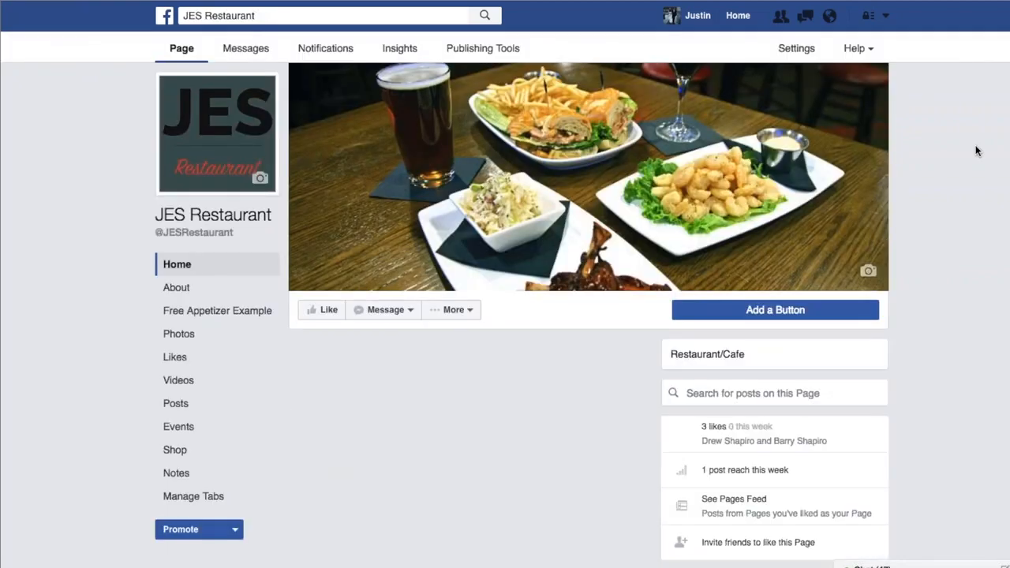
Find the new "Custom post" on the JES Restaurant Facebook page and open its linked article
{"action": "scroll", "coordinate": [976, 151], "scroll_direction": "down", "scroll_amount": 8}
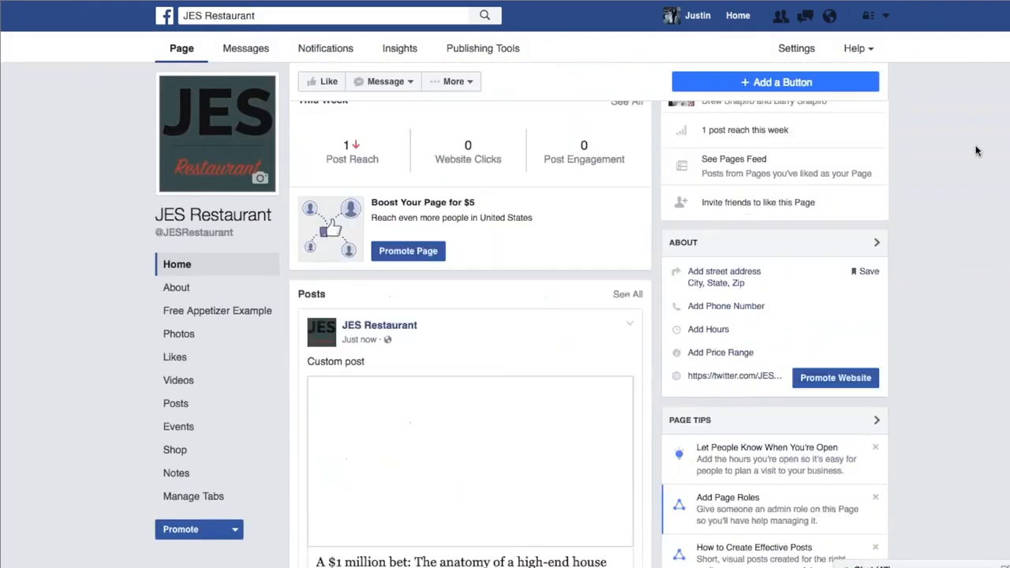
{"action": "scroll", "coordinate": [977, 150], "scroll_direction": "down", "scroll_amount": 1}
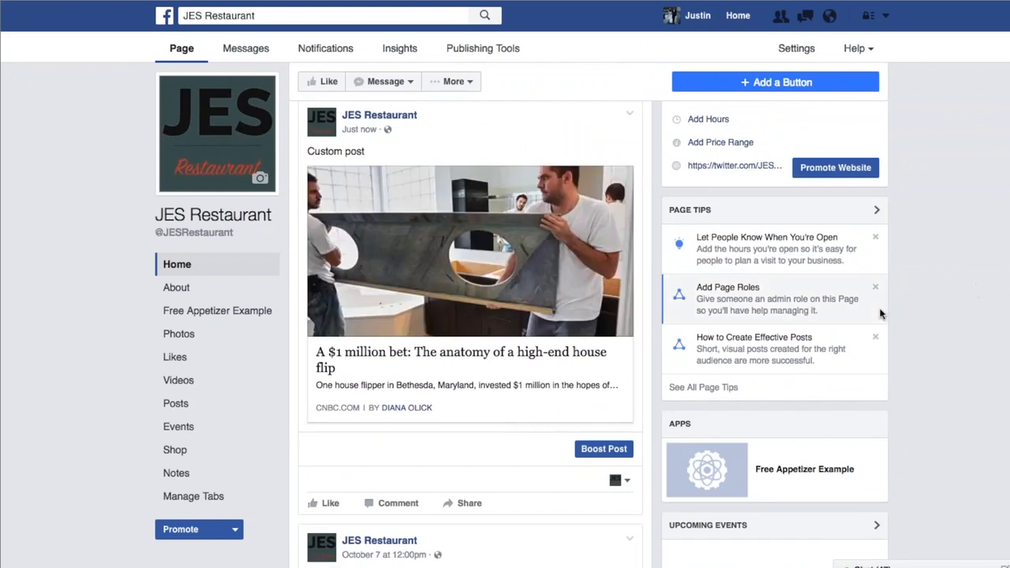
{"action": "left_click_drag", "start_coordinate": [308, 151], "coordinate": [369, 152]}
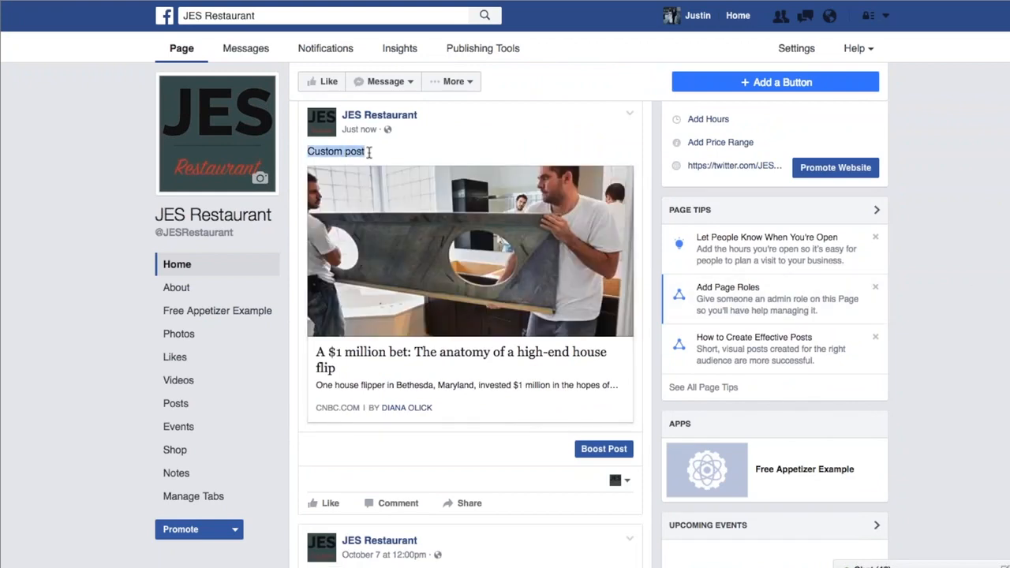
{"action": "left_click", "coordinate": [398, 153]}
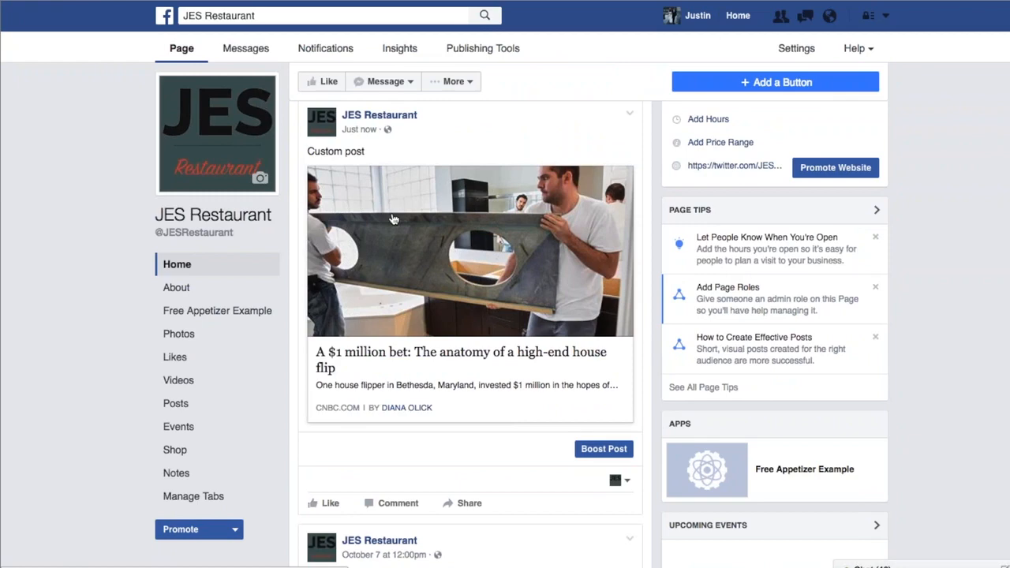
{"action": "left_click", "coordinate": [404, 360]}
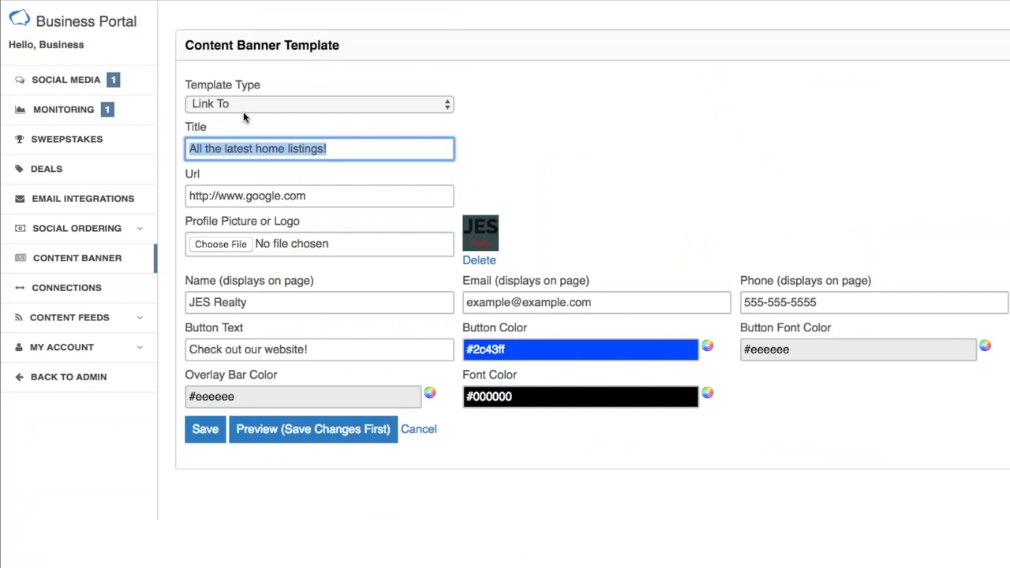
Open the "Download our Home Buying Guide!" content banner template for editing and review its template type options
{"action": "left_click", "coordinate": [87, 267]}
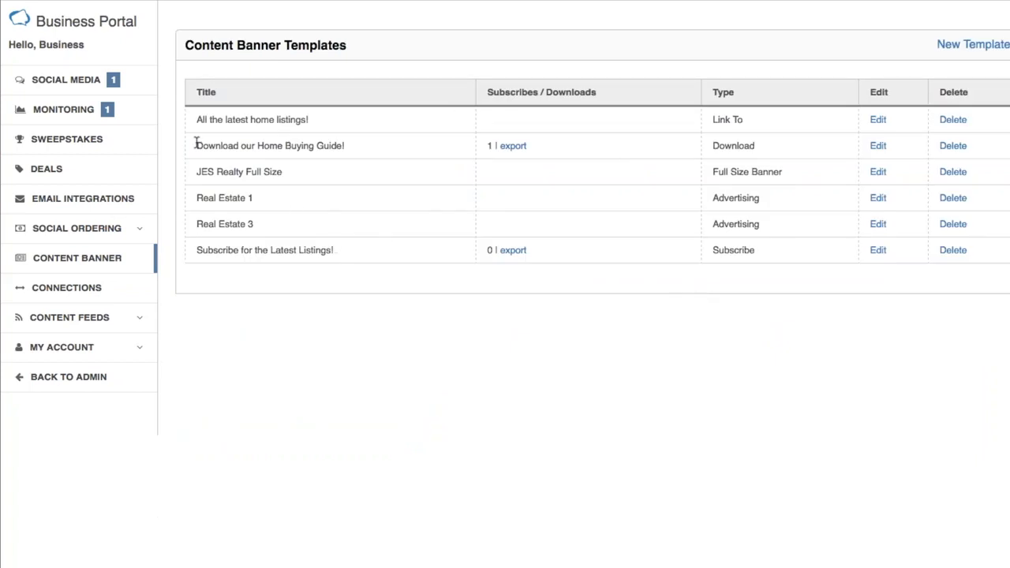
{"action": "left_click_drag", "start_coordinate": [754, 145], "coordinate": [701, 145]}
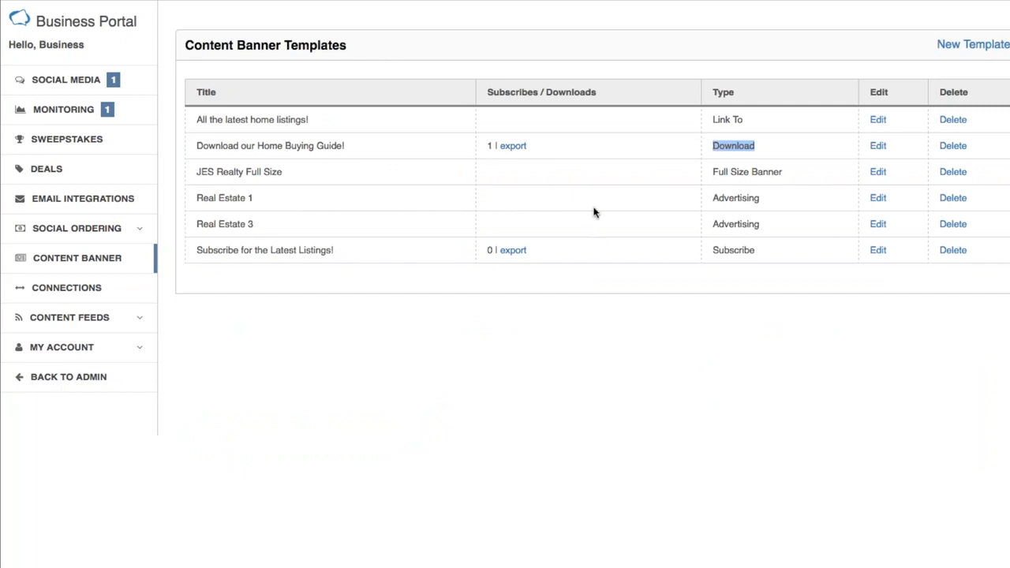
{"action": "left_click", "coordinate": [587, 172]}
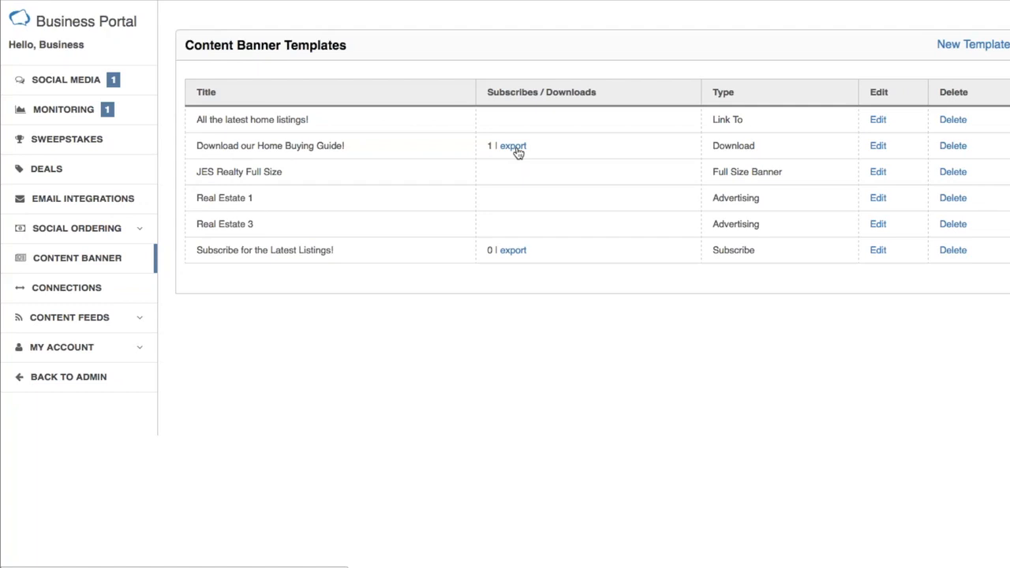
{"action": "left_click", "coordinate": [879, 147]}
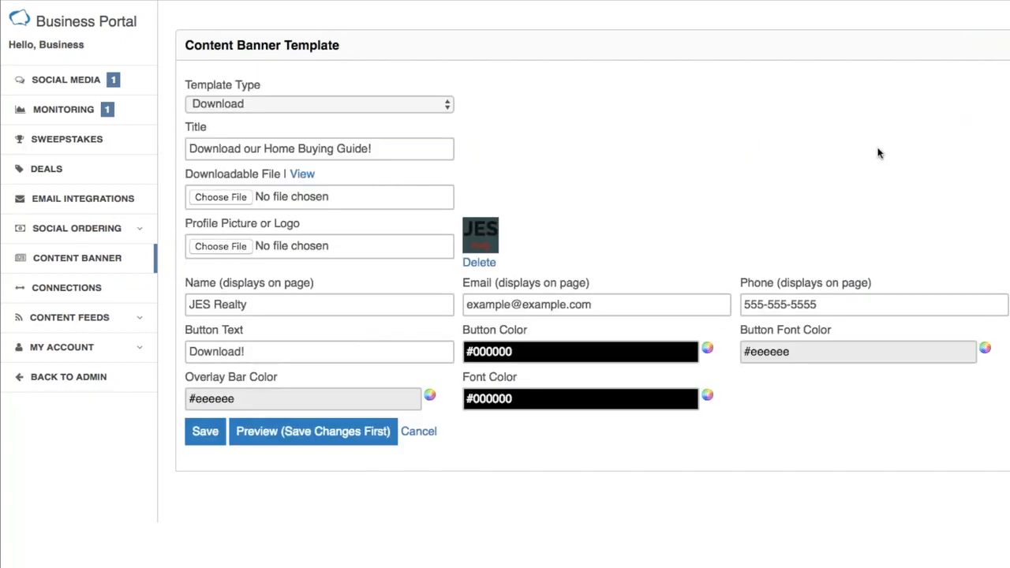
{"action": "left_click", "coordinate": [447, 108]}
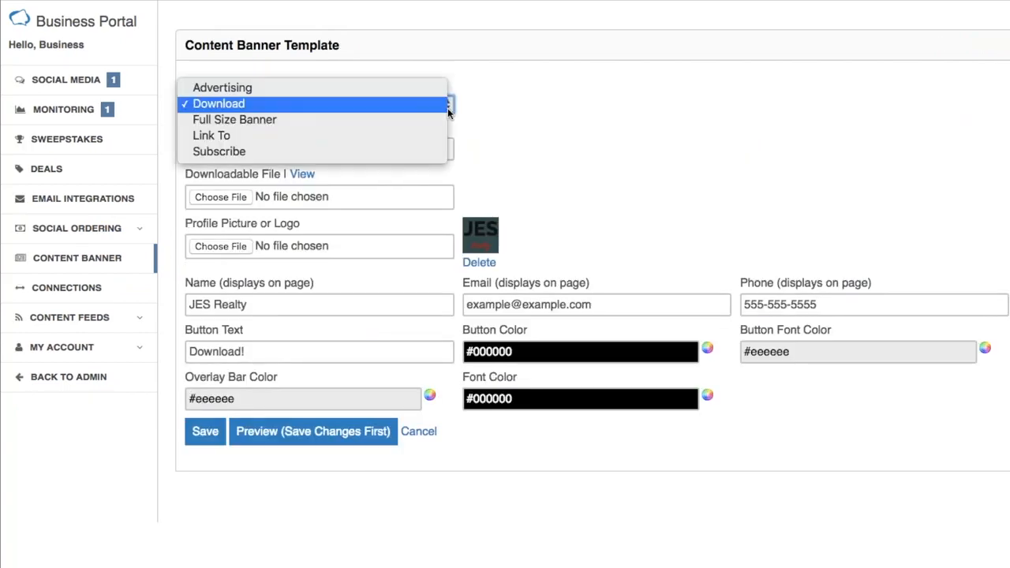
{"action": "left_click", "coordinate": [525, 116]}
Review the download banner template's title, displayed business name and button text
{"action": "left_click", "coordinate": [414, 150]}
{"action": "left_click_drag", "start_coordinate": [374, 149], "coordinate": [176, 148]}
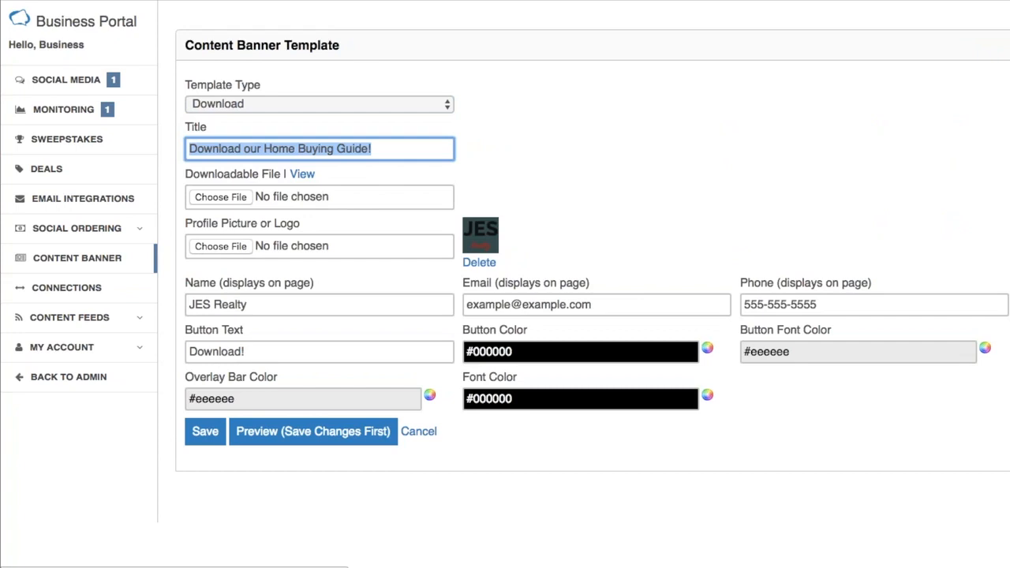
{"action": "left_click", "coordinate": [614, 187]}
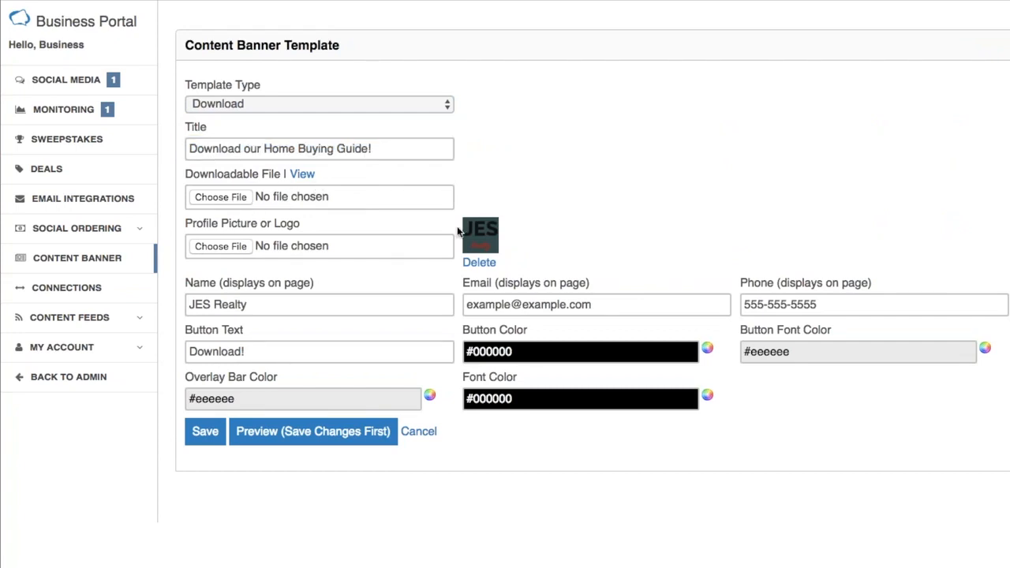
{"action": "left_click_drag", "start_coordinate": [189, 148], "coordinate": [460, 153]}
{"action": "left_click_drag", "start_coordinate": [284, 303], "coordinate": [184, 303]}
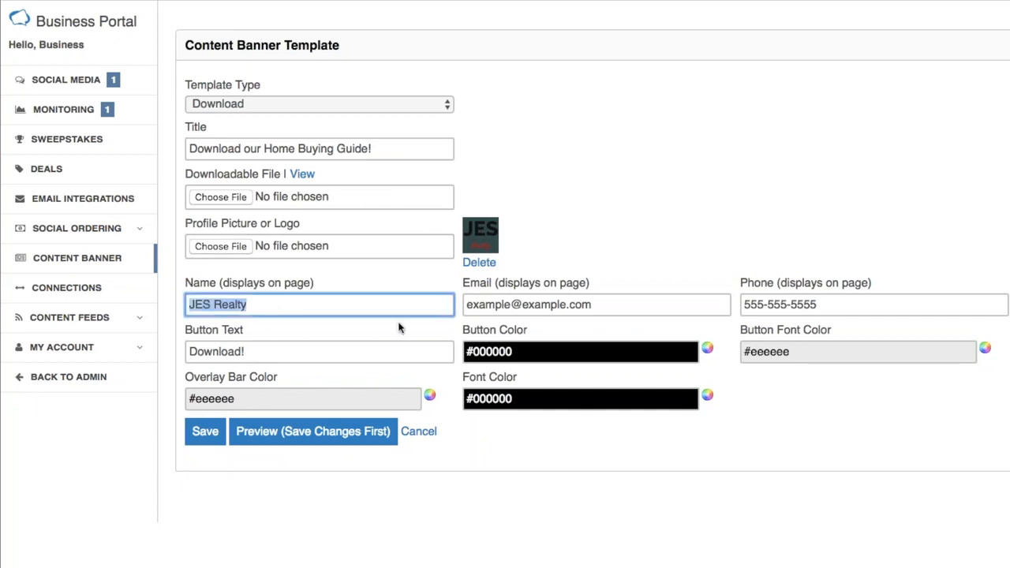
{"action": "left_click", "coordinate": [284, 309]}
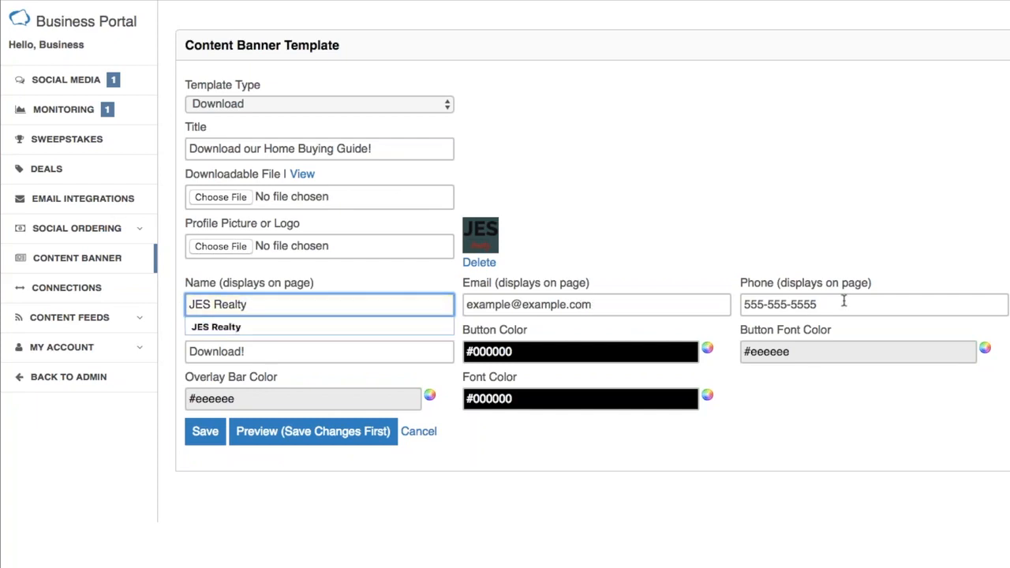
{"action": "left_click", "coordinate": [271, 351]}
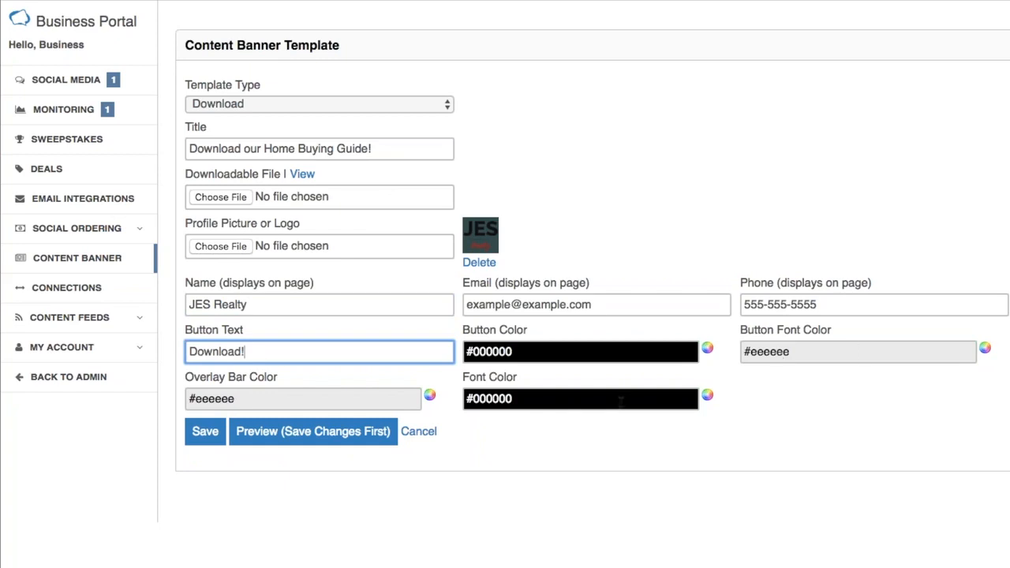
In Social Media, choose the "Download our Home Buying Guide!" banner for the "Homebuilder sentiment falls 2 points" article and preview it
{"action": "left_click", "coordinate": [85, 79]}
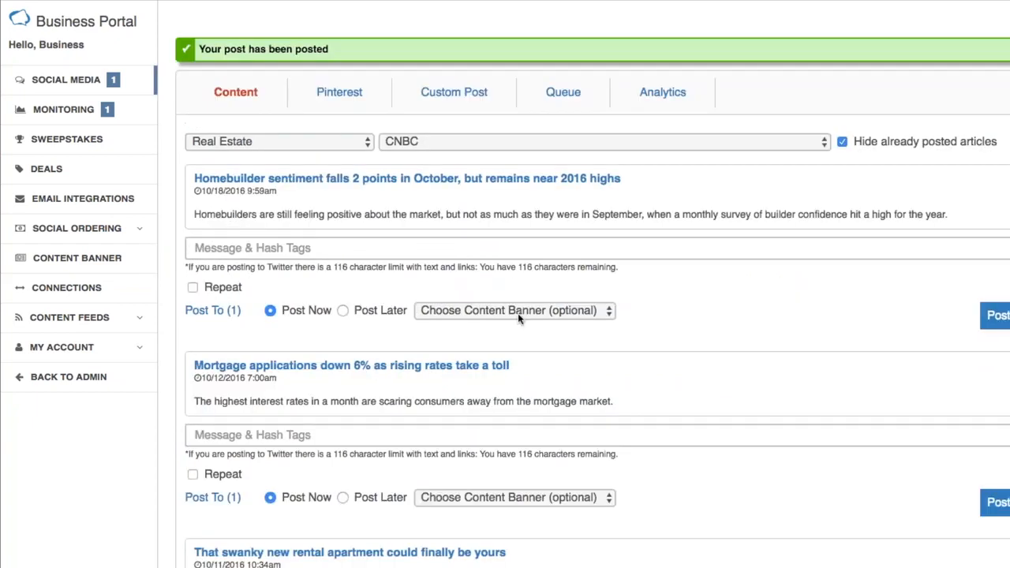
{"action": "left_click", "coordinate": [517, 313]}
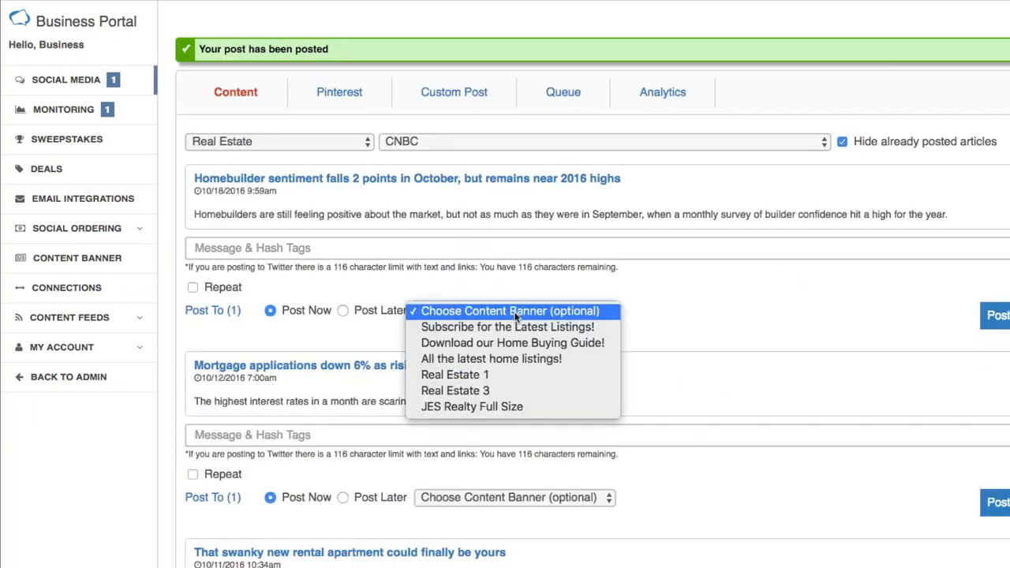
{"action": "left_click", "coordinate": [520, 343]}
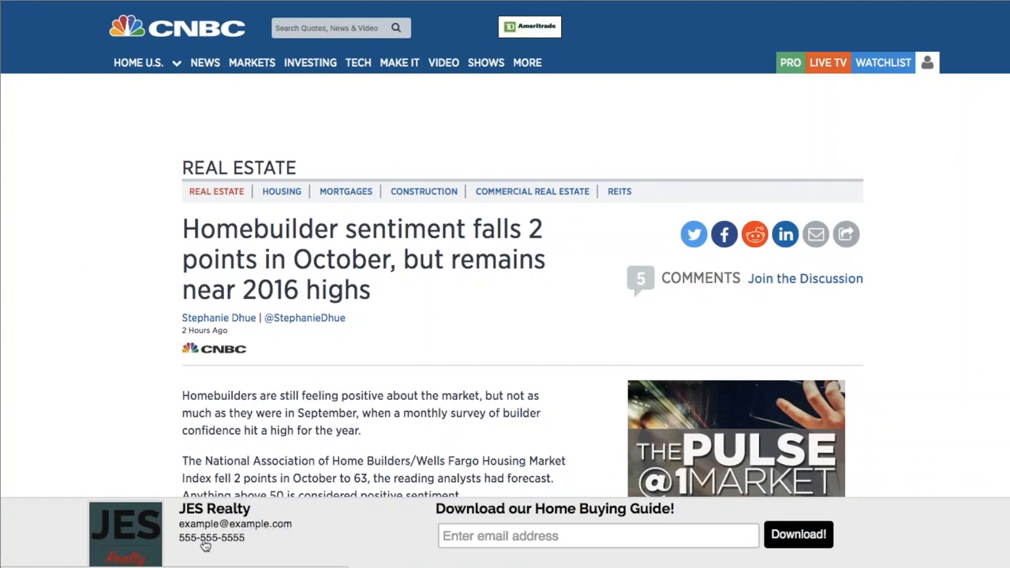
{"action": "left_click_drag", "start_coordinate": [436, 509], "coordinate": [717, 514]}
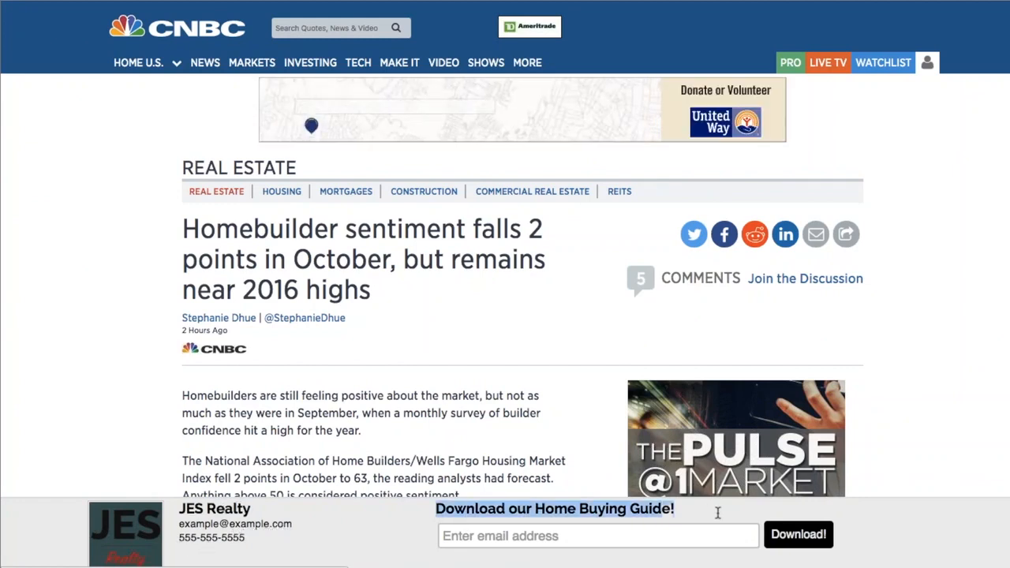
{"action": "left_click", "coordinate": [458, 536]}
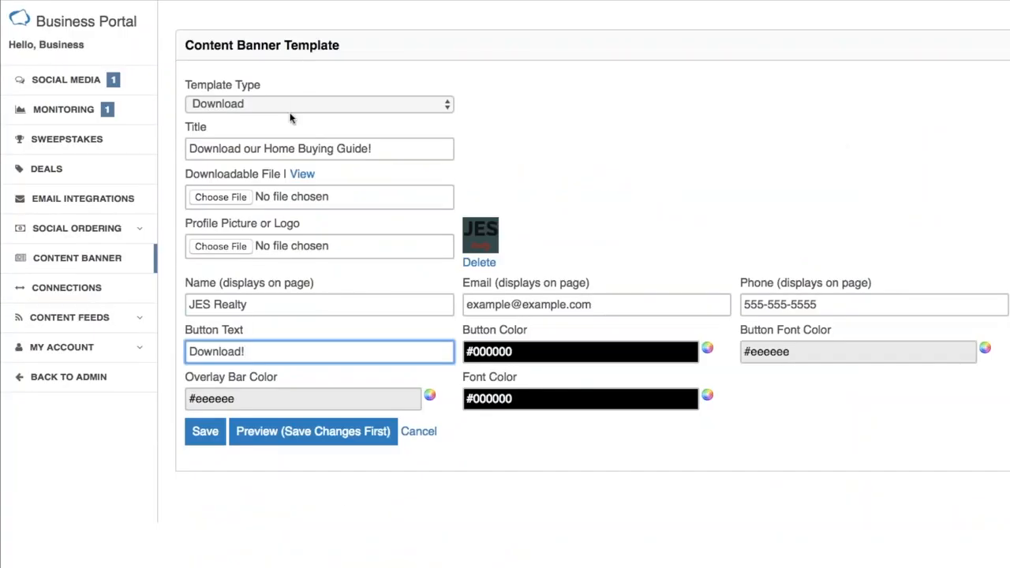
Open the "JES Realty Full Size" content banner template for editing and review its template type options
{"action": "left_click", "coordinate": [91, 261]}
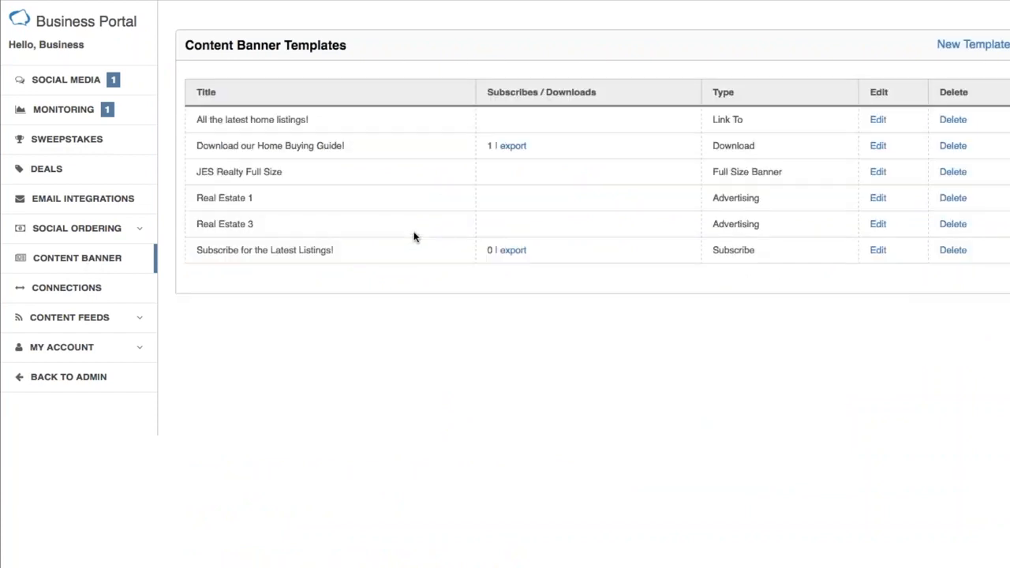
{"action": "left_click_drag", "start_coordinate": [712, 172], "coordinate": [787, 169]}
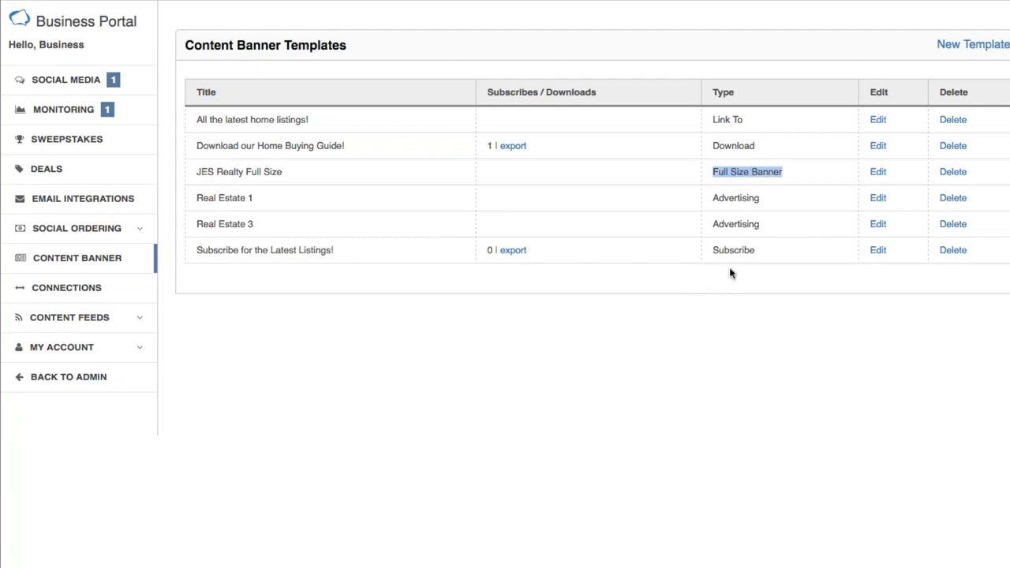
{"action": "left_click", "coordinate": [876, 171]}
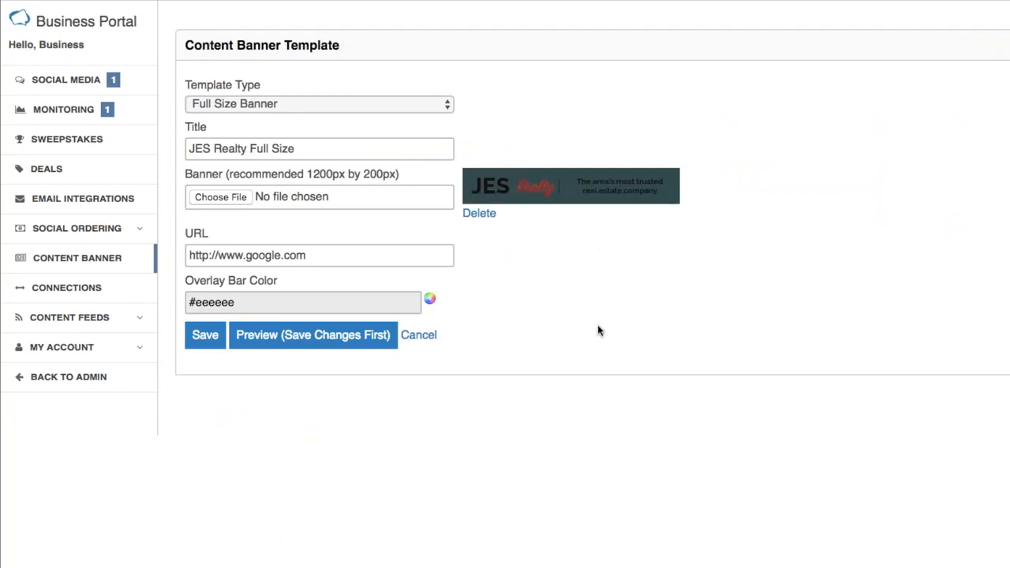
{"action": "left_click", "coordinate": [273, 104]}
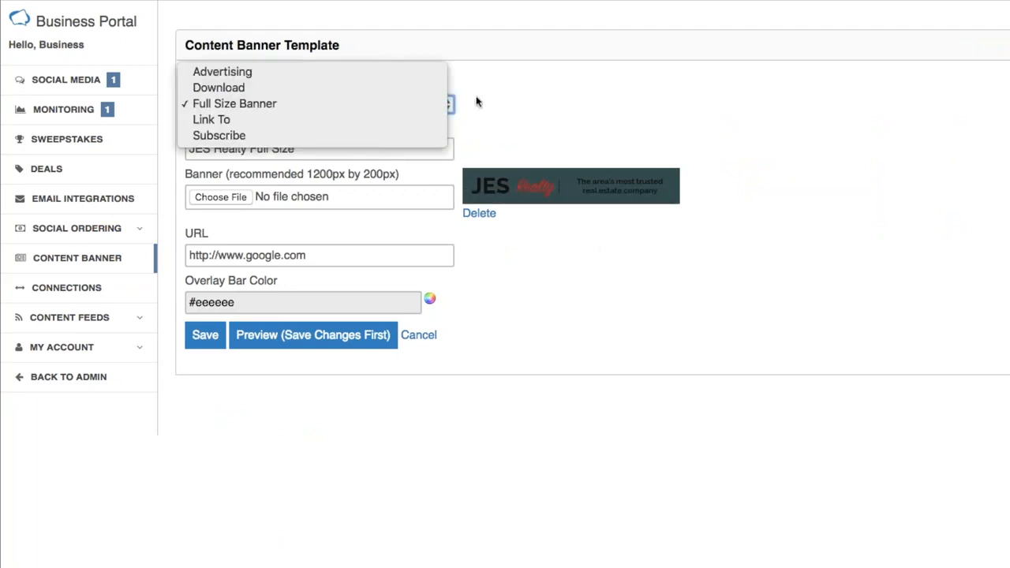
{"action": "left_click", "coordinate": [526, 106]}
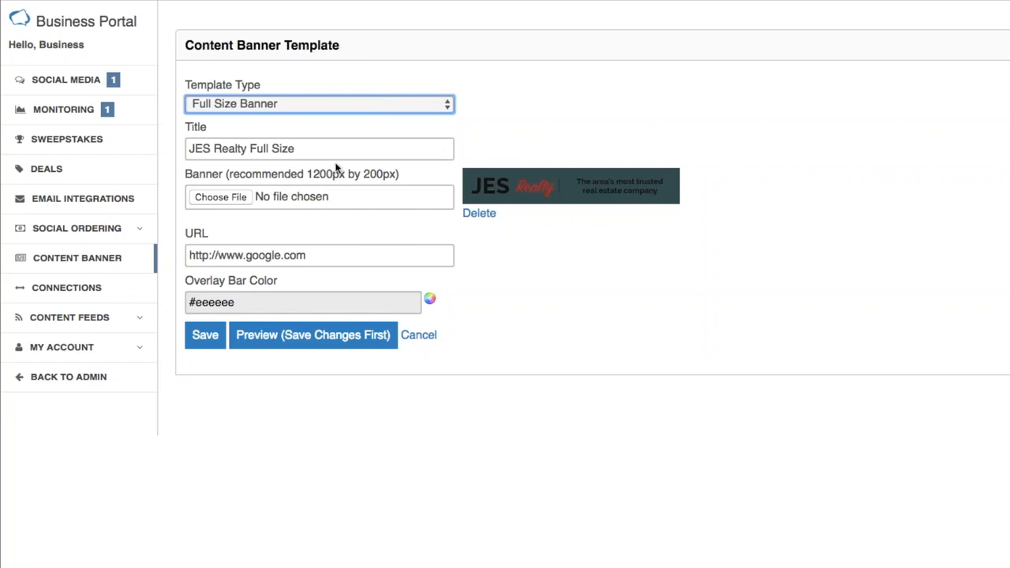
Review the full size banner template's title, recommended image dimensions and link URL
{"action": "left_click_drag", "start_coordinate": [301, 150], "coordinate": [189, 150]}
{"action": "left_click", "coordinate": [290, 168]}
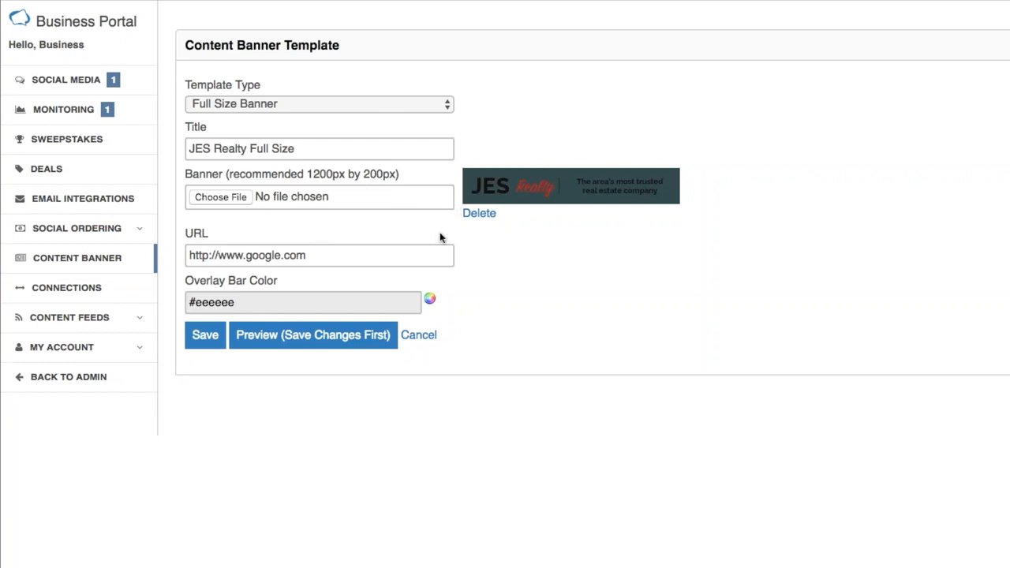
{"action": "left_click_drag", "start_coordinate": [309, 173], "coordinate": [385, 172]}
{"action": "left_click", "coordinate": [630, 261]}
{"action": "left_click_drag", "start_coordinate": [331, 255], "coordinate": [181, 255]}
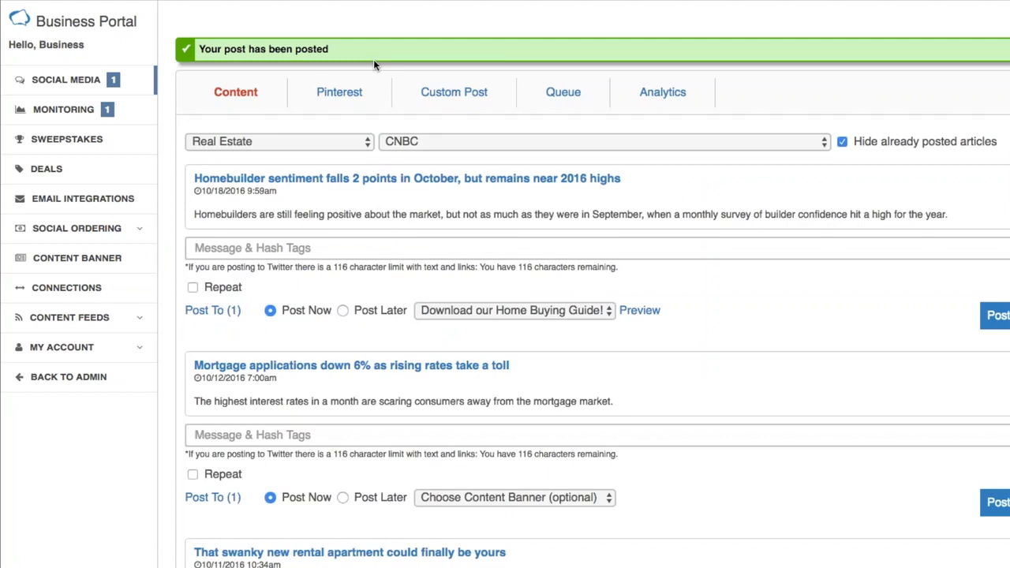
In Social Media, set the "Homebuilder sentiment falls 2 points" article's content banner to "JES Realty Full Size" and preview it
{"action": "left_click", "coordinate": [499, 309]}
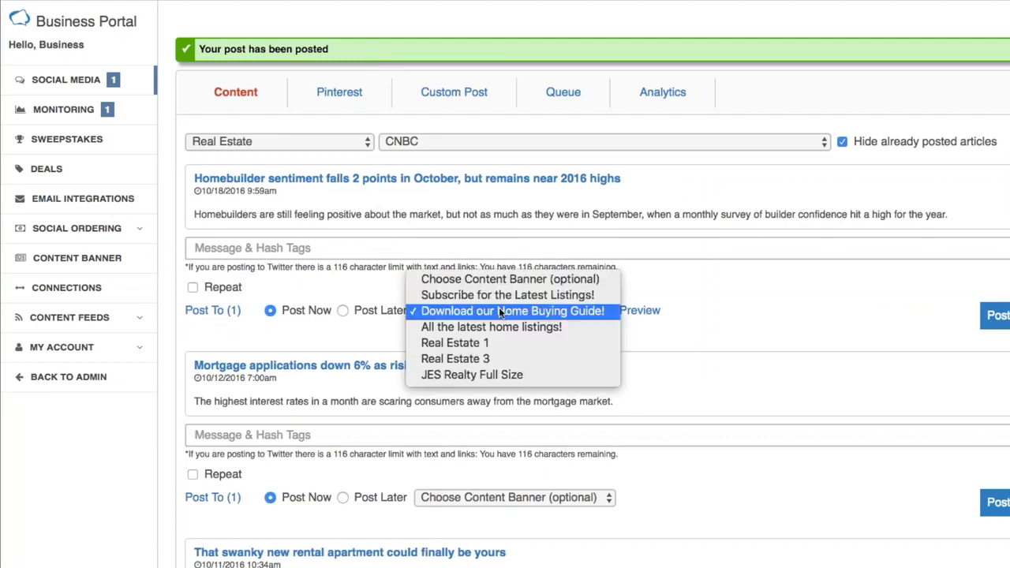
{"action": "left_click", "coordinate": [498, 374]}
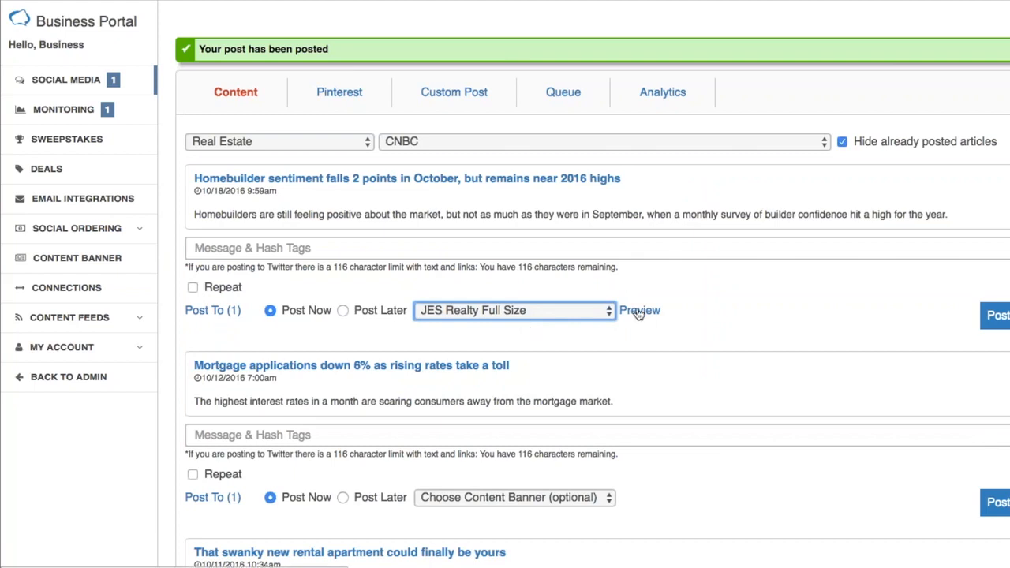
{"action": "left_click", "coordinate": [638, 311]}
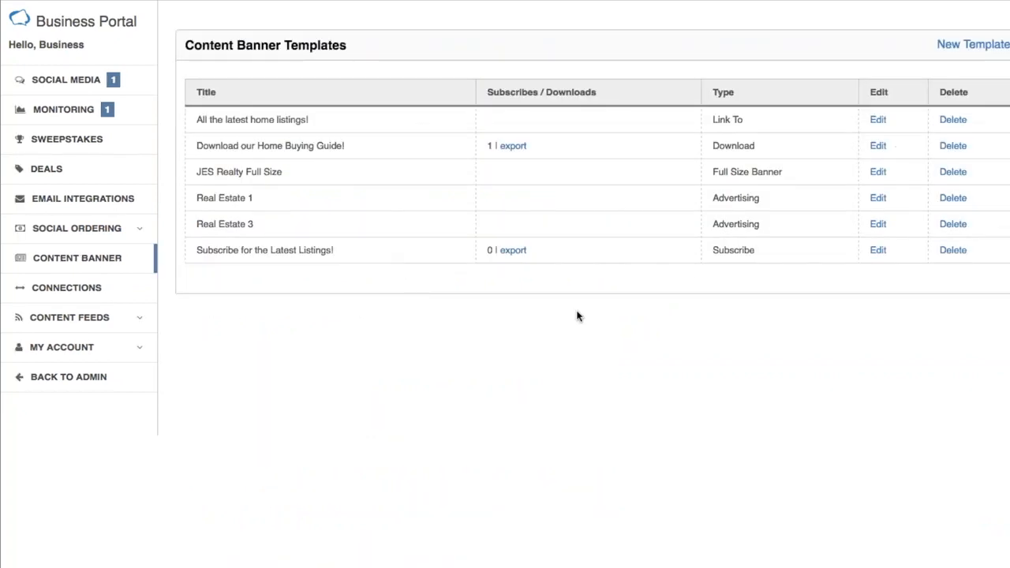
Open the "Real Estate 1" advertising banner template for editing and review its template type and title
{"action": "left_click", "coordinate": [878, 198]}
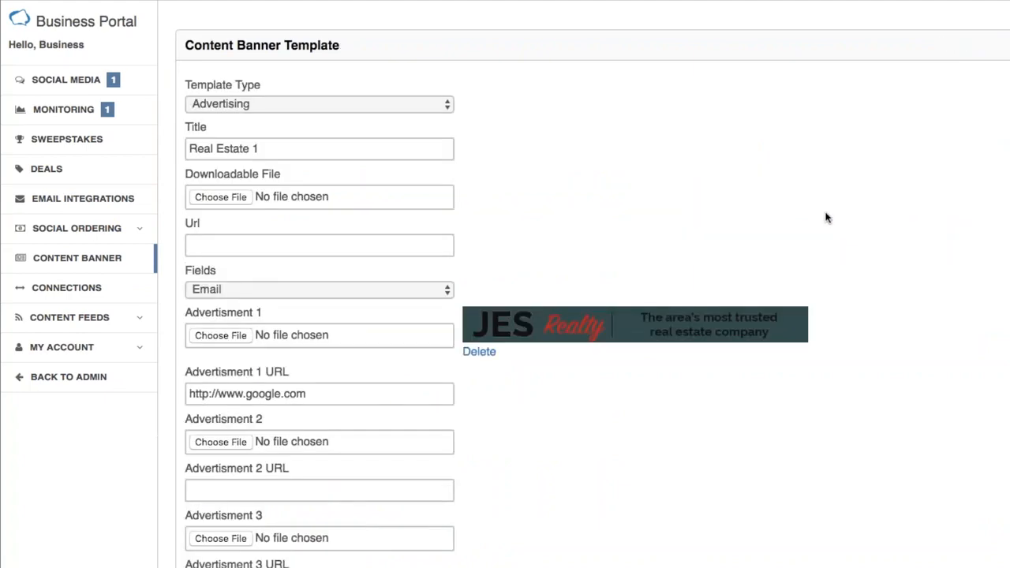
{"action": "left_click", "coordinate": [389, 103]}
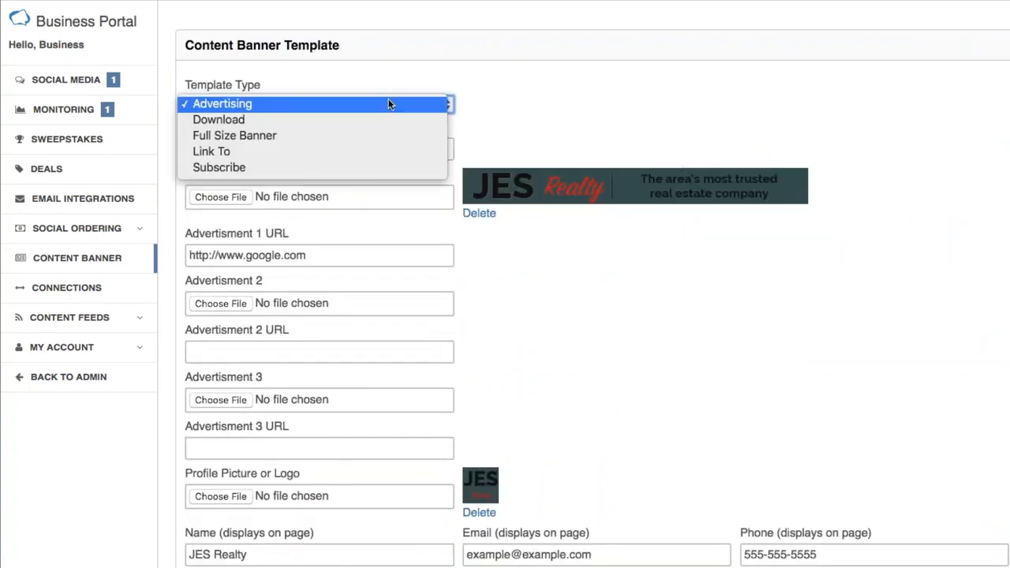
{"action": "left_click", "coordinate": [292, 104]}
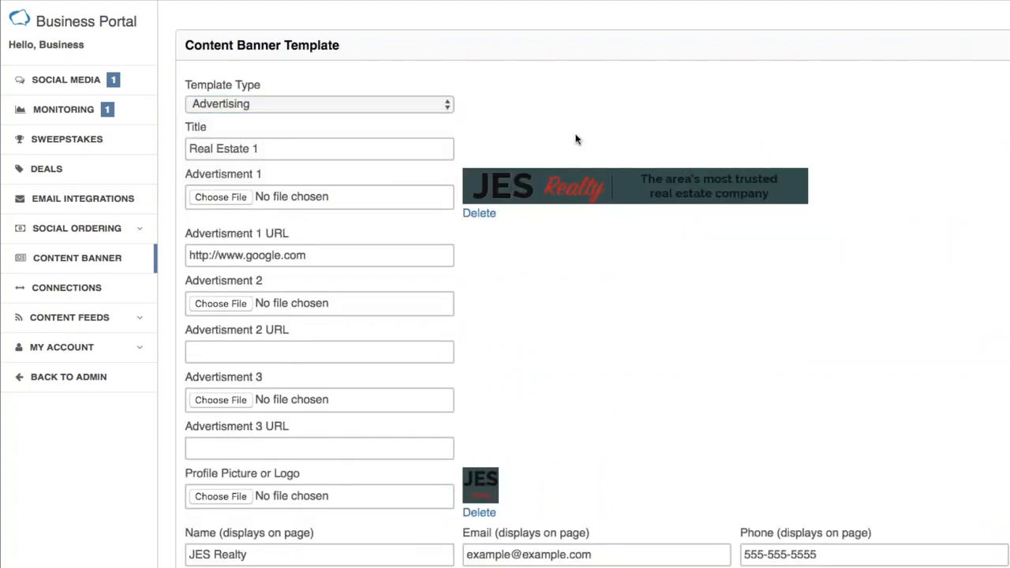
{"action": "left_click_drag", "start_coordinate": [309, 150], "coordinate": [187, 150]}
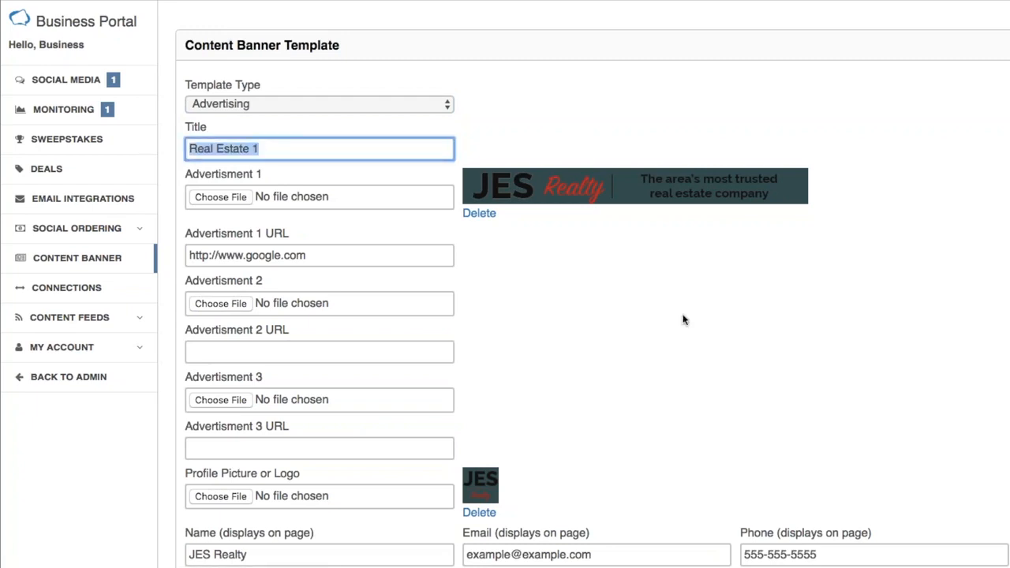
{"action": "scroll", "coordinate": [689, 312], "scroll_direction": "down", "scroll_amount": 2}
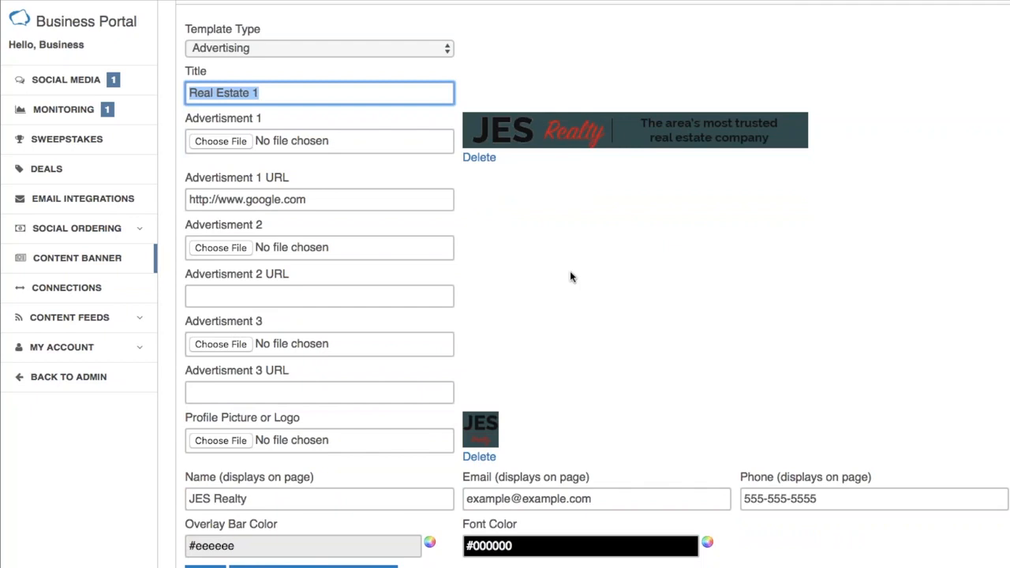
Review the template's three advertisement image and URL slots and the banner image files available for upload
{"action": "left_click", "coordinate": [465, 223]}
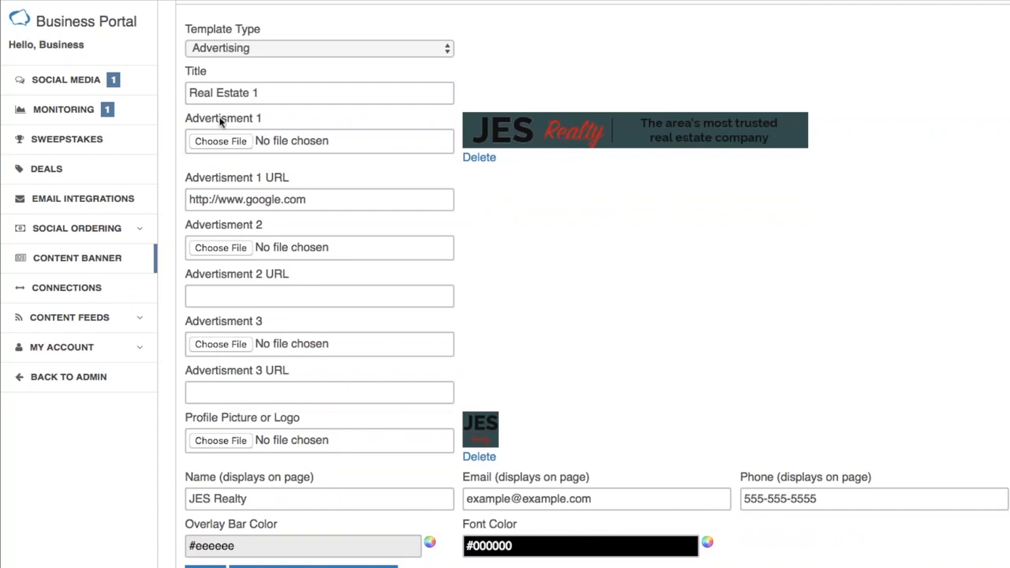
{"action": "left_click_drag", "start_coordinate": [180, 116], "coordinate": [298, 230]}
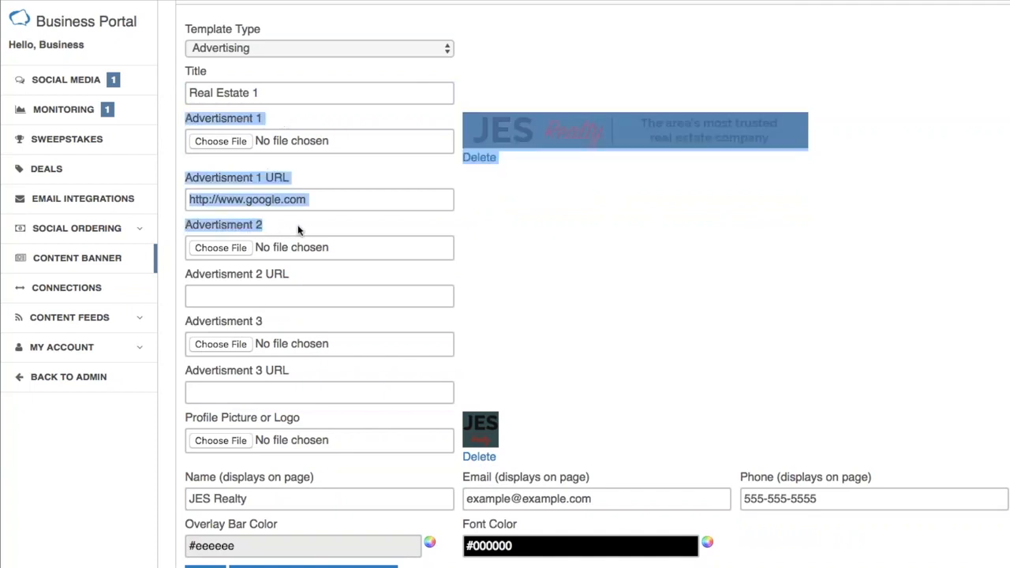
{"action": "left_click", "coordinate": [182, 324]}
{"action": "left_click", "coordinate": [271, 325]}
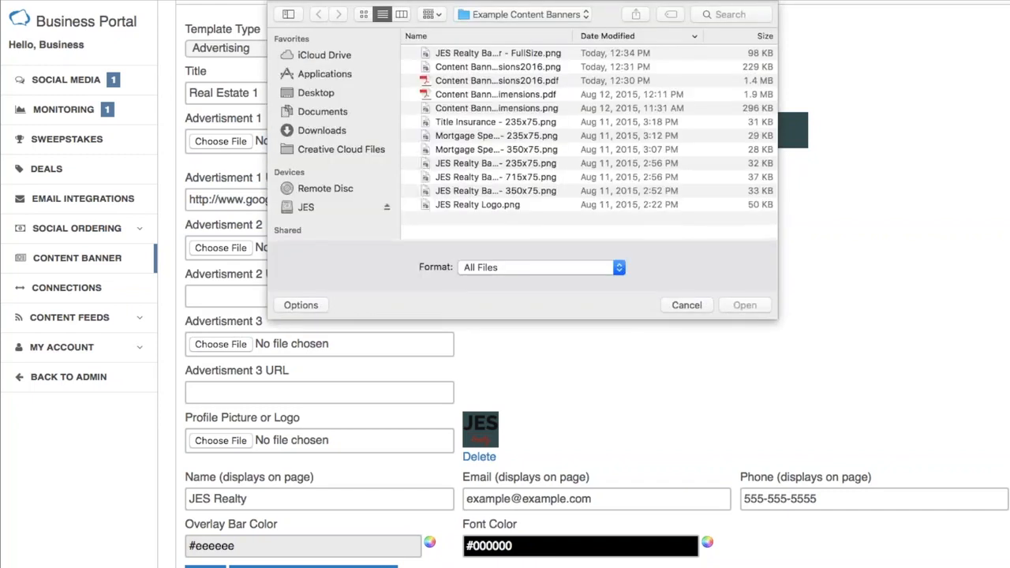
{"action": "left_click", "coordinate": [683, 304]}
{"action": "left_click", "coordinate": [524, 219]}
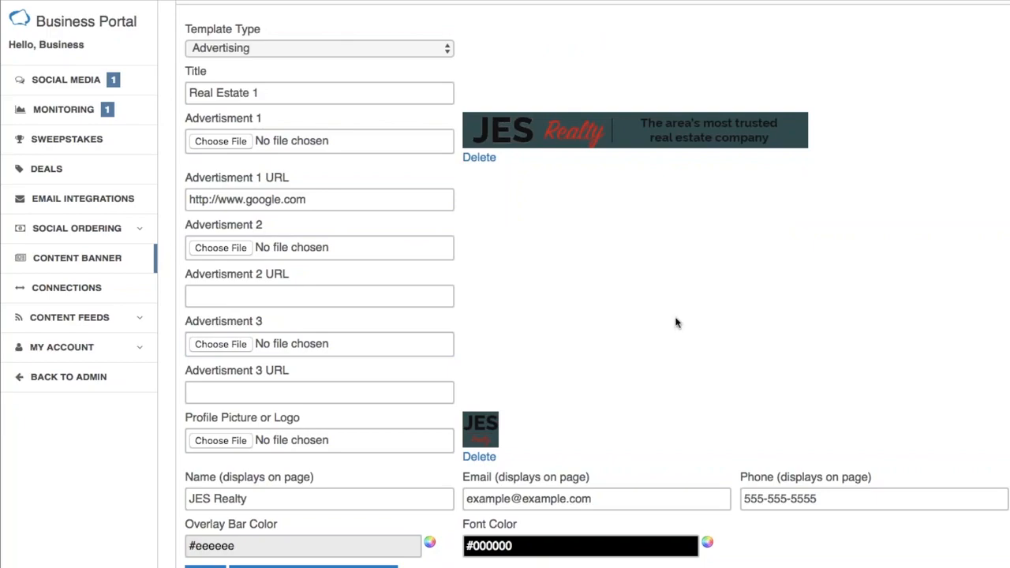
Switch to the Content Banner Ad Dimensions chart to check the image sizes for each ad layout
{"action": "key", "text": "ctrl+Up"}
{"action": "left_click", "coordinate": [383, 194]}
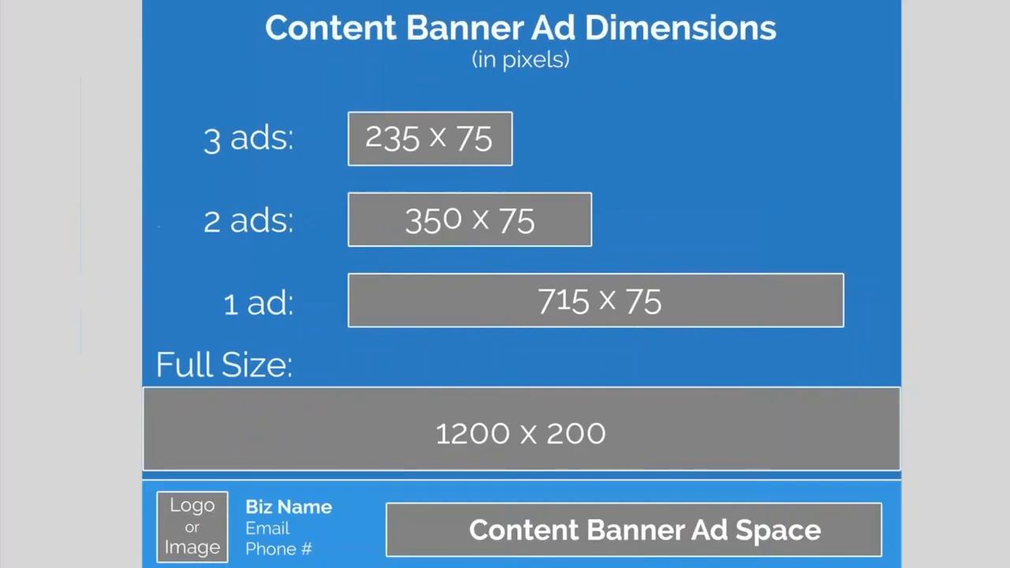
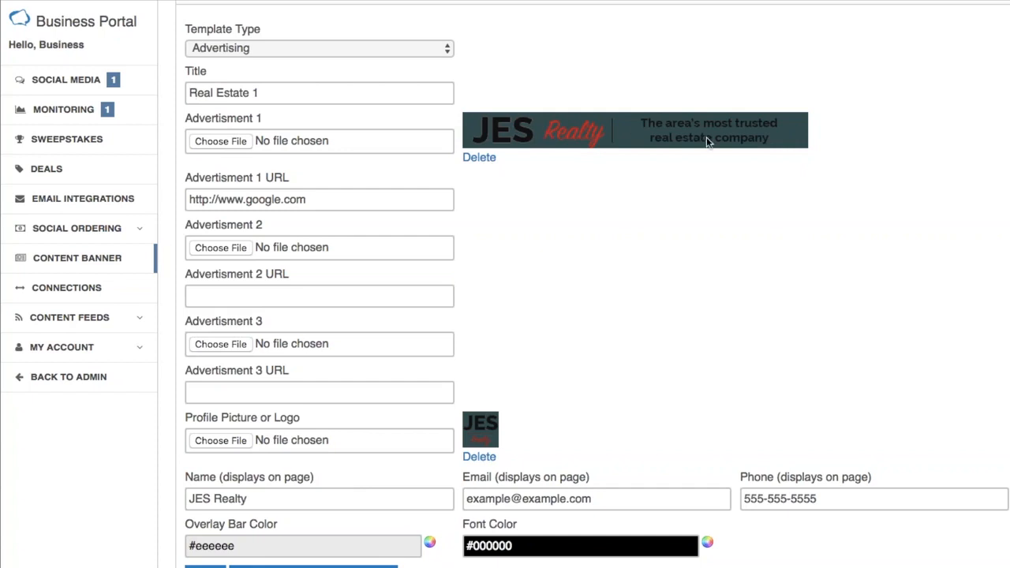
Review the "Real Estate 1" template's first advertisement URL, banner image, profile logo and displayed name
{"action": "left_click_drag", "start_coordinate": [311, 200], "coordinate": [176, 199]}
{"action": "left_click", "coordinate": [176, 199]}
{"action": "scroll", "coordinate": [688, 234], "scroll_direction": "down", "scroll_amount": 1}
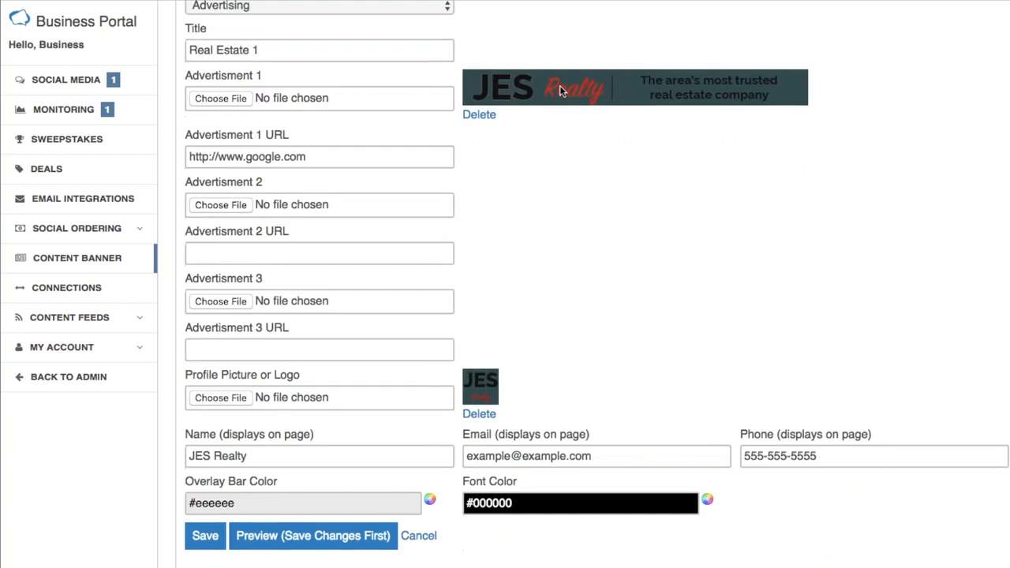
{"action": "scroll", "coordinate": [679, 232], "scroll_direction": "down", "scroll_amount": 1}
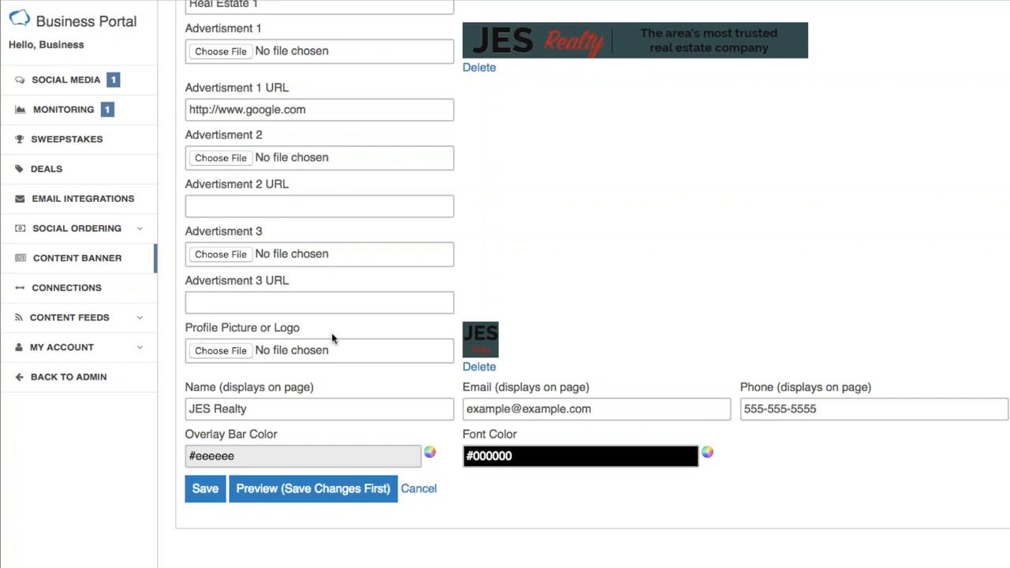
{"action": "left_click", "coordinate": [347, 404]}
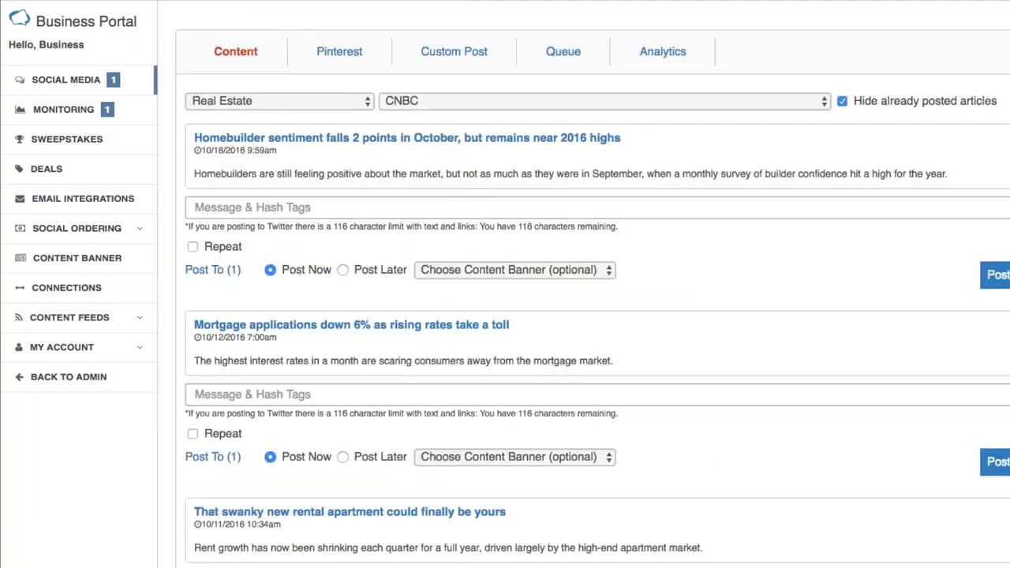
In Social Media, set the "Mortgage applications down 6%" article's content banner to "Real Estate 1", preview it and check the displayed contact details
{"action": "left_click", "coordinate": [503, 456]}
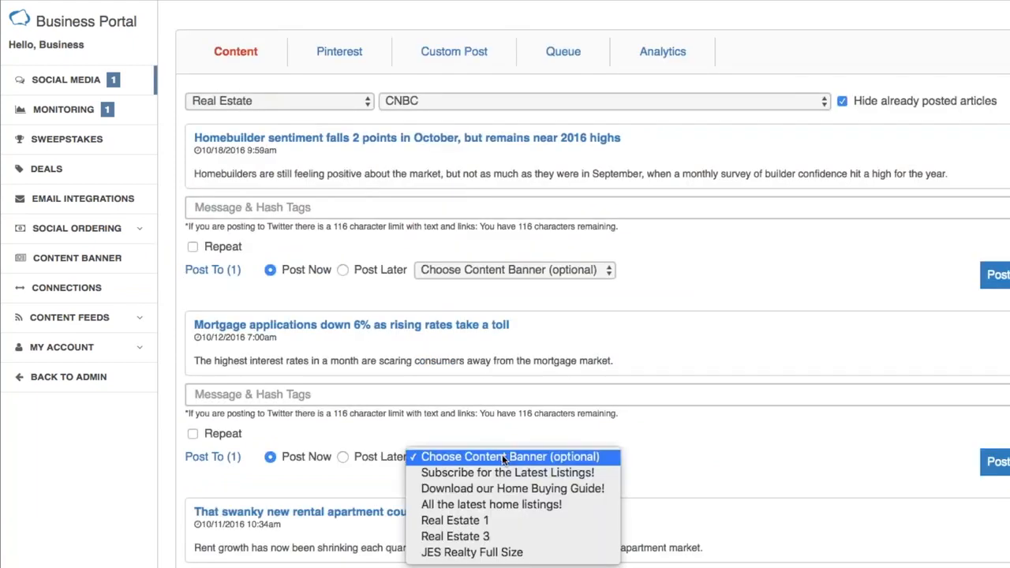
{"action": "left_click", "coordinate": [454, 521]}
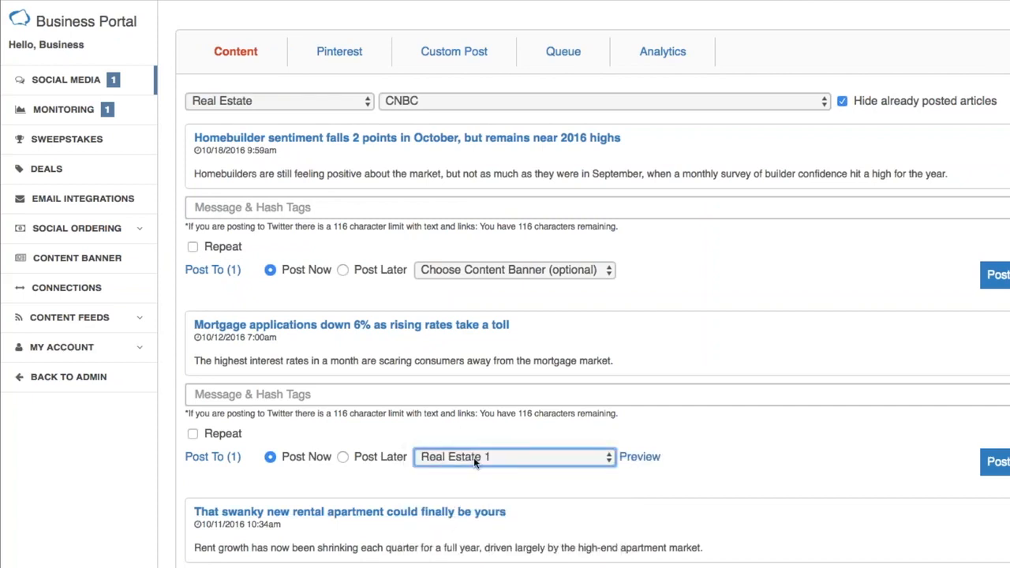
{"action": "left_click", "coordinate": [643, 457]}
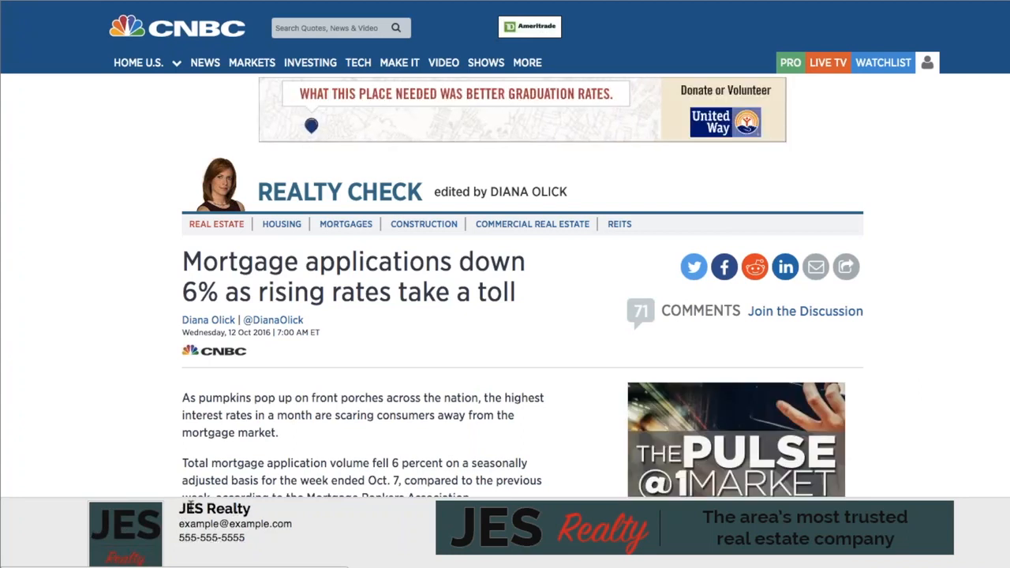
{"action": "left_click_drag", "start_coordinate": [183, 508], "coordinate": [275, 535]}
{"action": "left_click", "coordinate": [307, 546]}
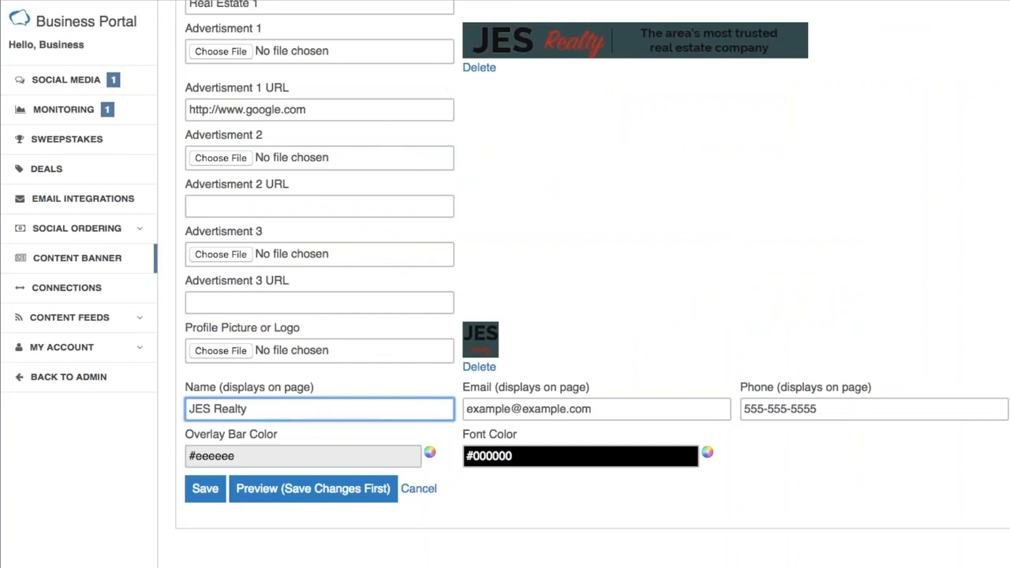
Open the "Real Estate 3" content banner template for editing and review its template type options
{"action": "left_click", "coordinate": [104, 255]}
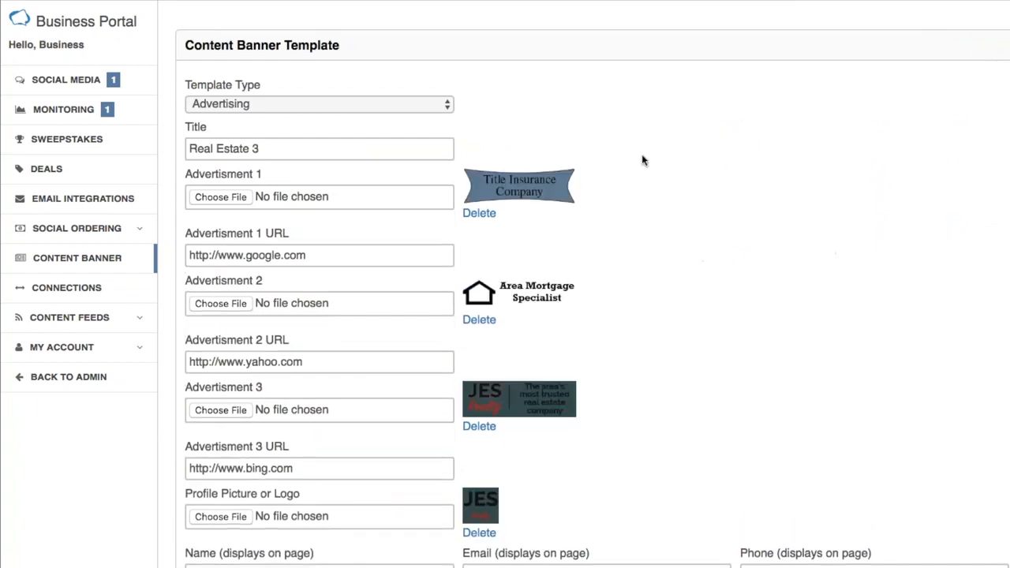
{"action": "left_click", "coordinate": [364, 108]}
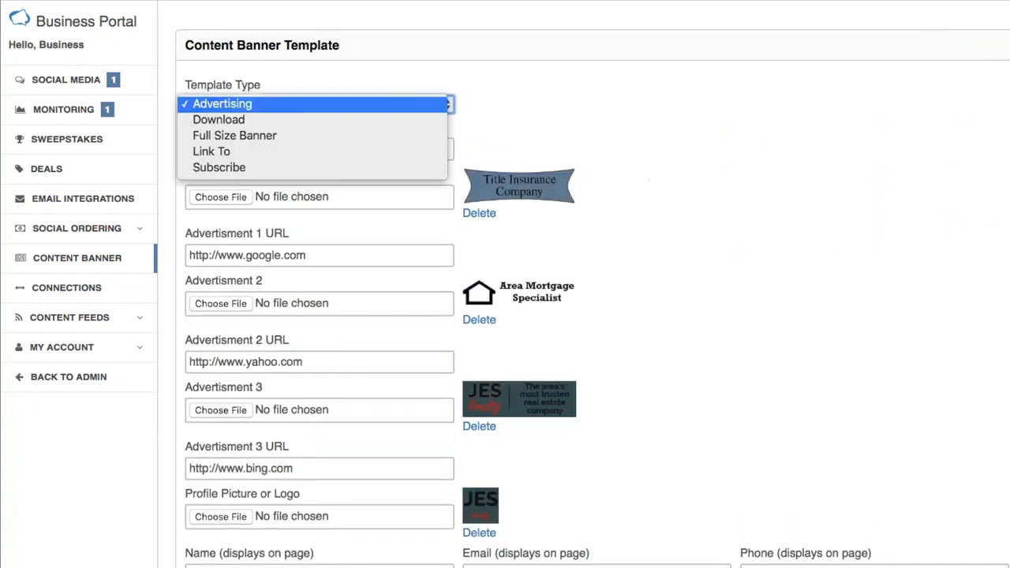
{"action": "left_click", "coordinate": [758, 81]}
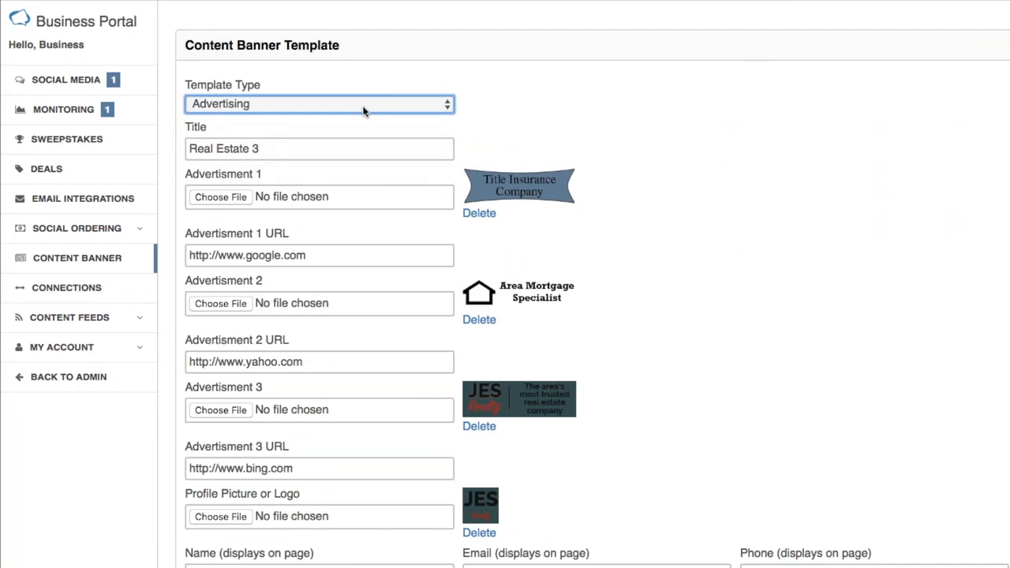
{"action": "key", "text": "Tab"}
{"action": "left_click", "coordinate": [669, 140]}
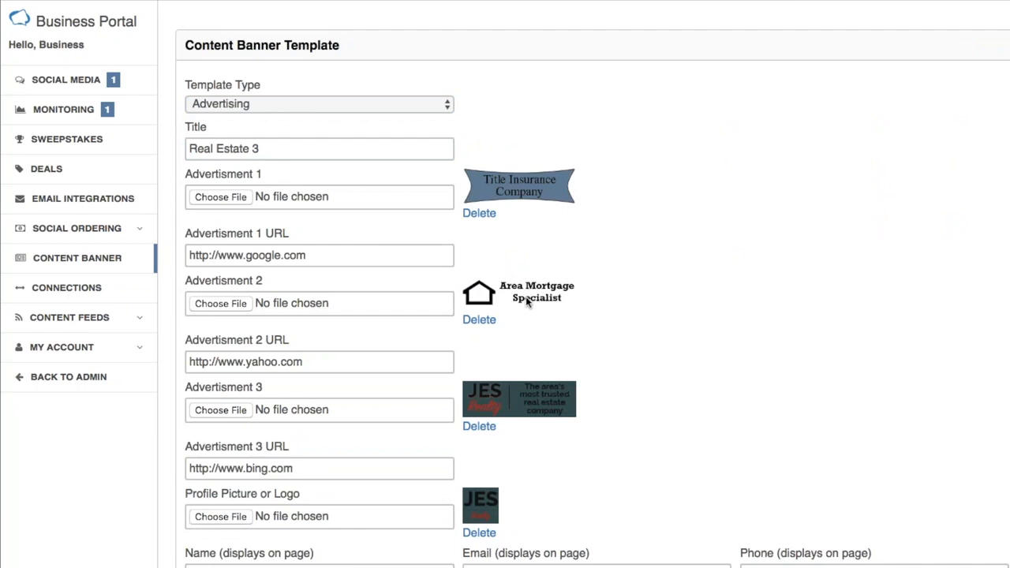
Review the URLs paired with the three advertisement images and the remaining fields of the "Real Estate 3" template
{"action": "left_click_drag", "start_coordinate": [311, 255], "coordinate": [168, 251]}
{"action": "left_click_drag", "start_coordinate": [278, 363], "coordinate": [157, 364]}
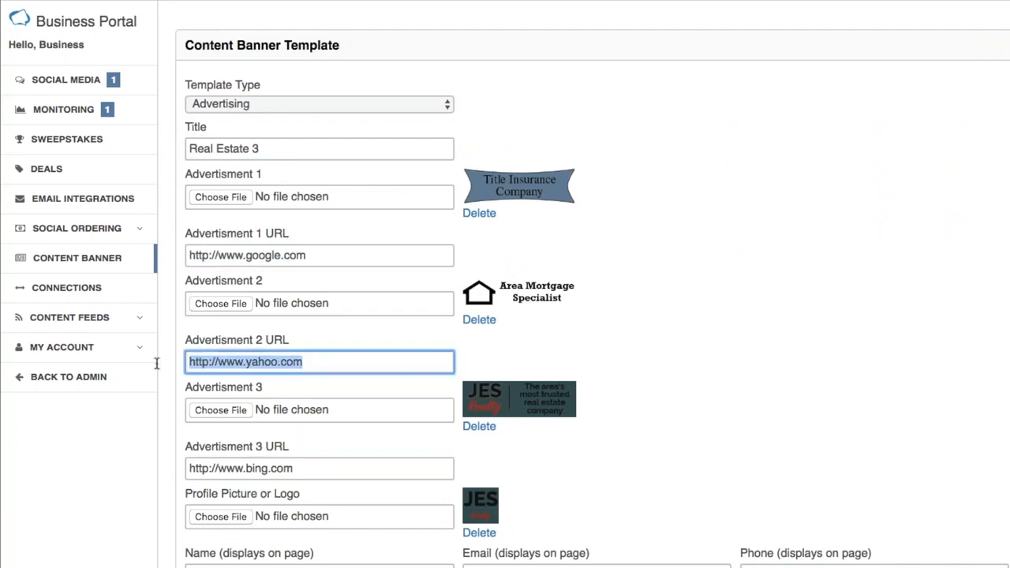
{"action": "left_click_drag", "start_coordinate": [394, 467], "coordinate": [154, 465]}
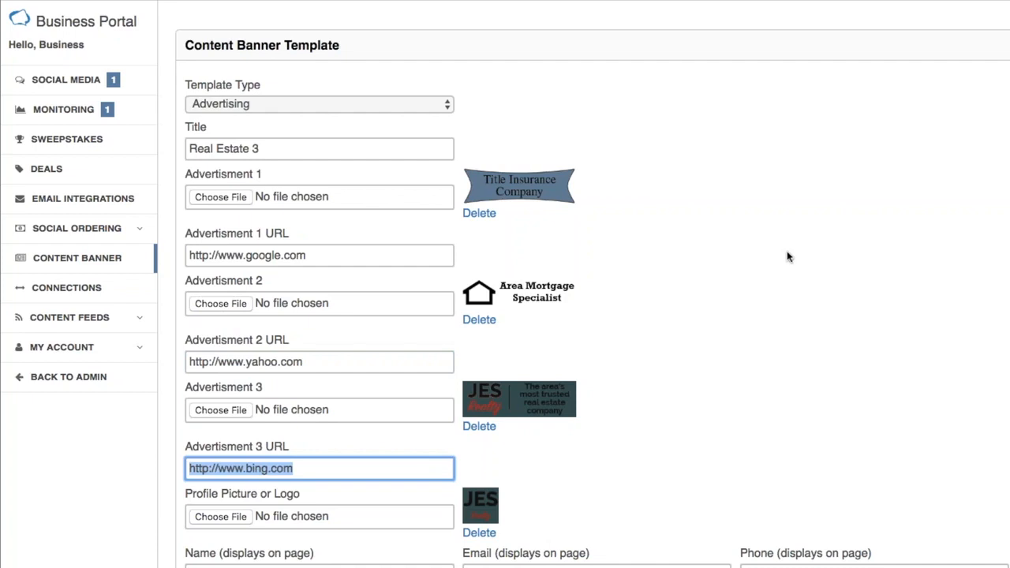
{"action": "left_click", "coordinate": [777, 274]}
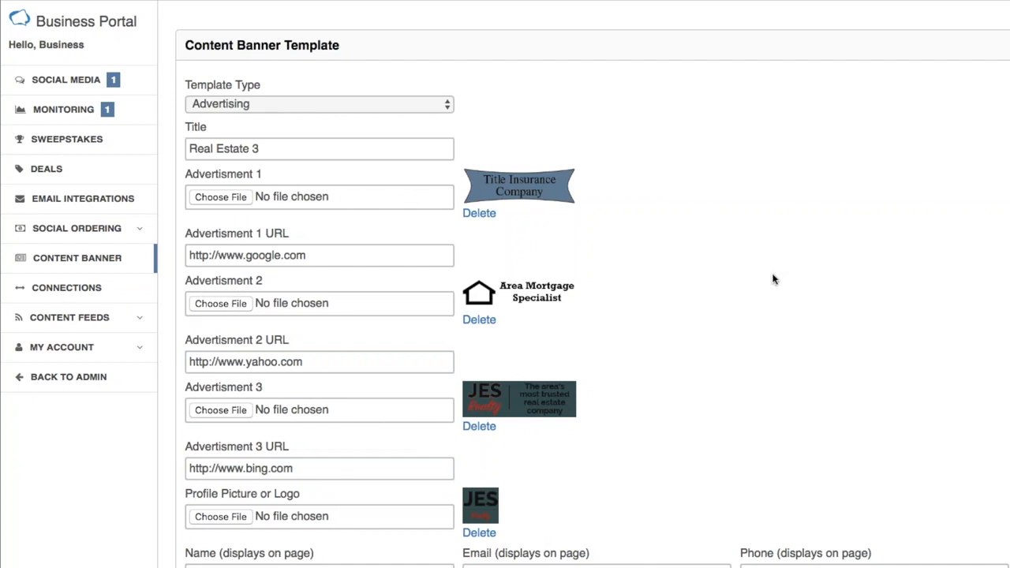
{"action": "scroll", "coordinate": [774, 279], "scroll_direction": "down", "scroll_amount": 3}
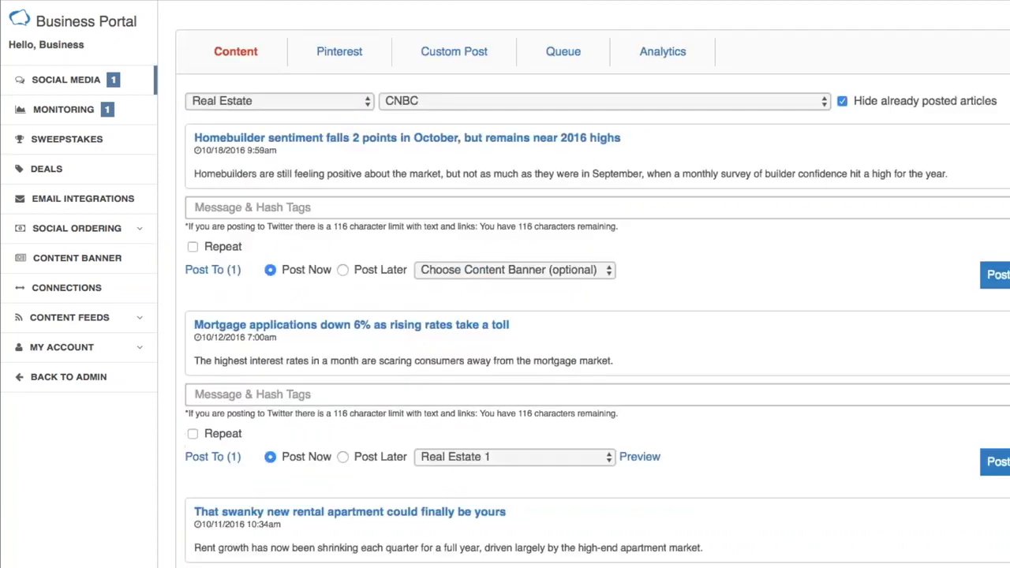
In Social Media, set the "Mortgage applications down 6%" article's content banner to "Real Estate 3"
{"action": "left_click", "coordinate": [515, 457]}
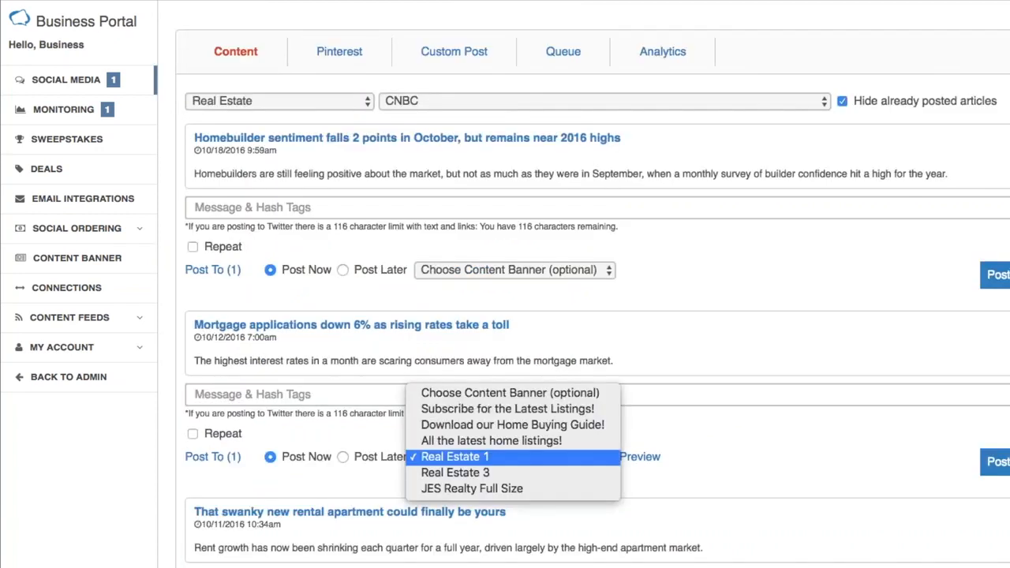
{"action": "left_click", "coordinate": [480, 473]}
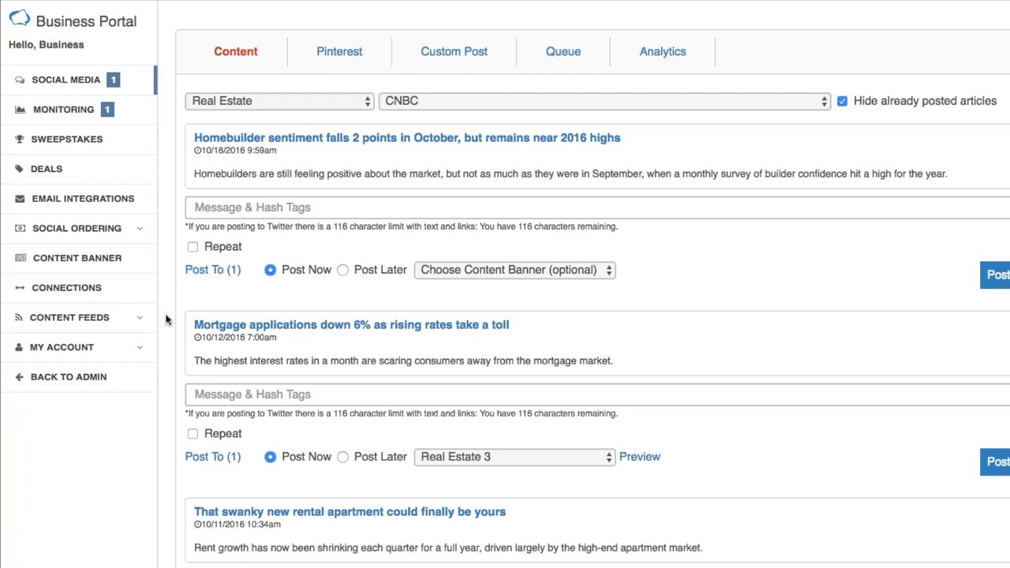
Open the "Subscribe for the Latest Listings!" content banner template for editing and review its template type and title
{"action": "left_click", "coordinate": [91, 254]}
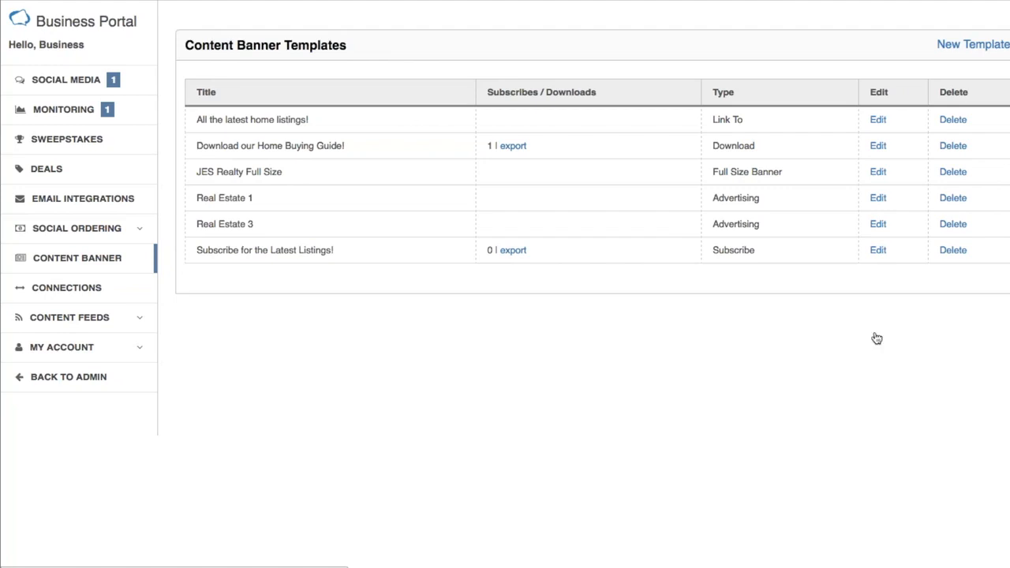
{"action": "left_click", "coordinate": [643, 250]}
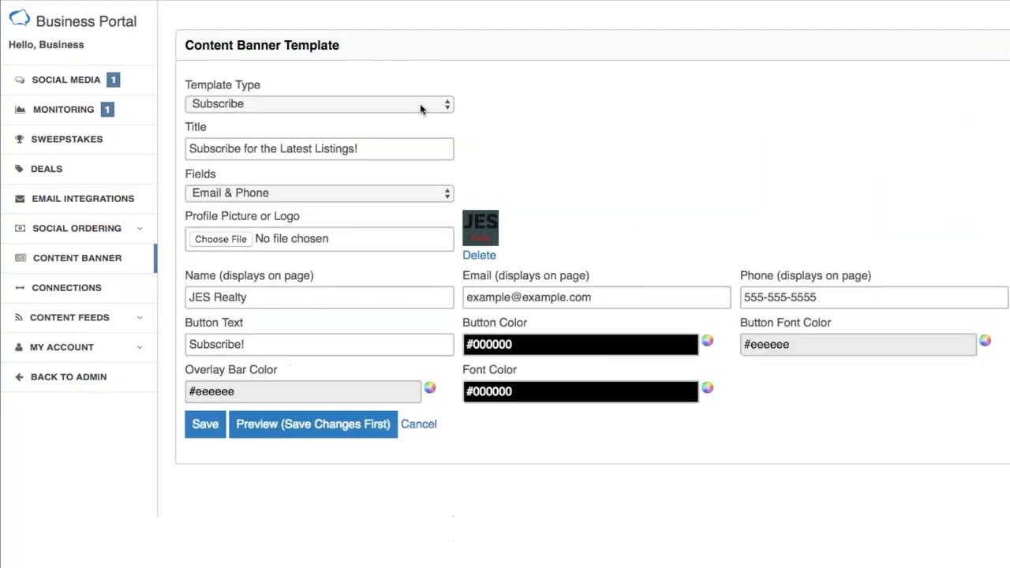
{"action": "left_click", "coordinate": [421, 103]}
{"action": "left_click", "coordinate": [486, 109]}
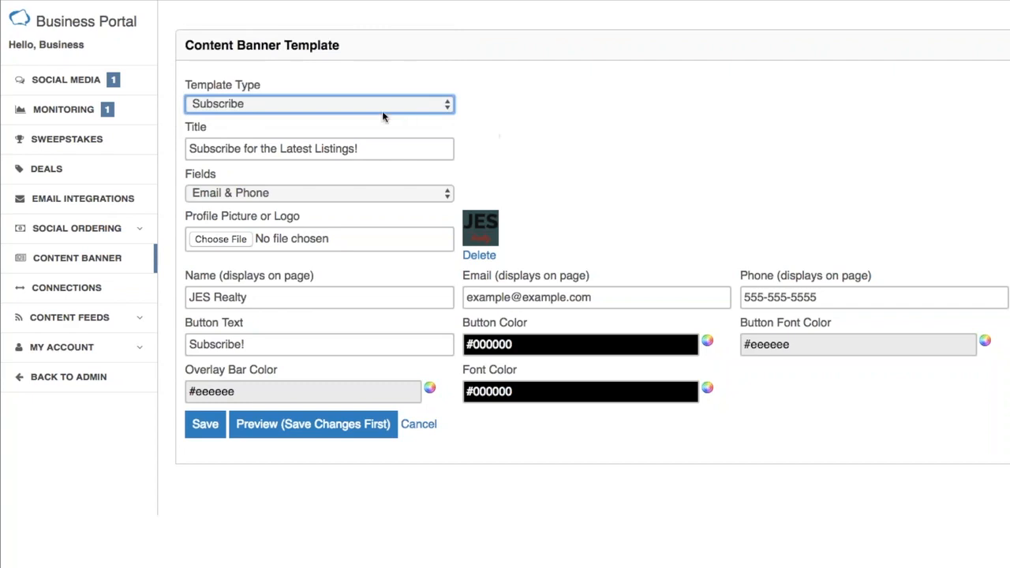
{"action": "left_click", "coordinate": [442, 148]}
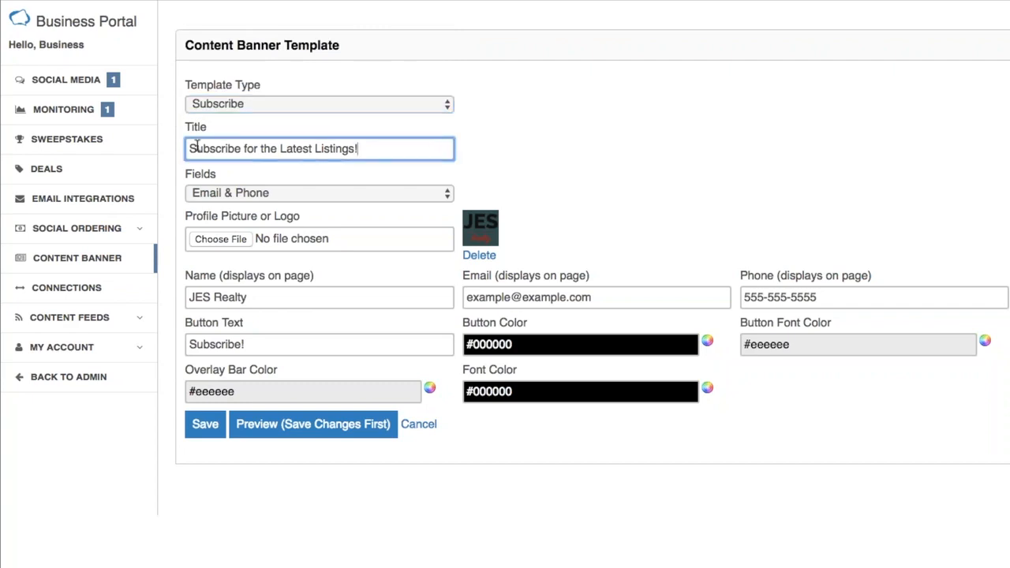
Review the Subscribe template's contact field choices, displayed name and button text
{"action": "left_click", "coordinate": [404, 195]}
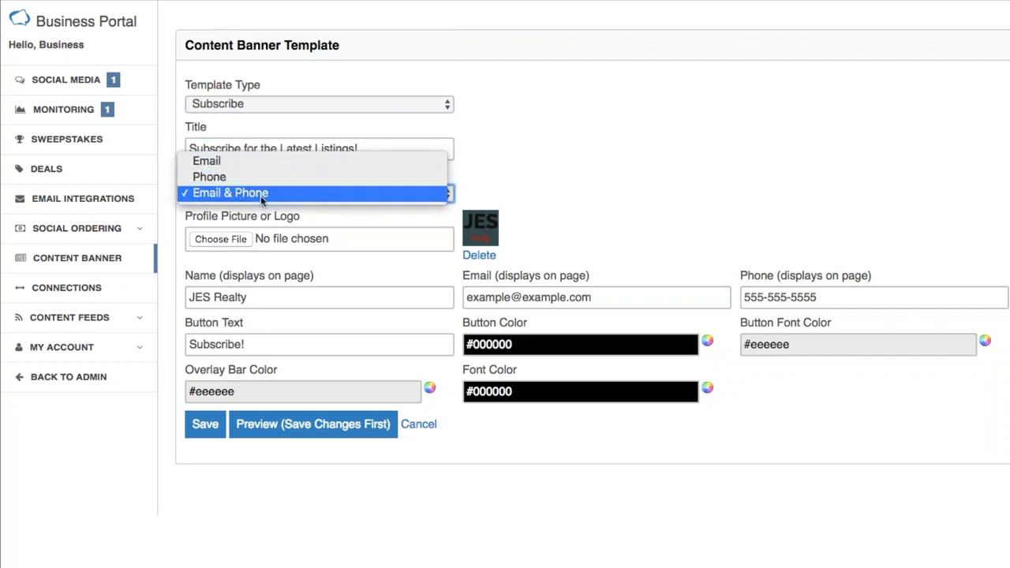
{"action": "left_click", "coordinate": [576, 203]}
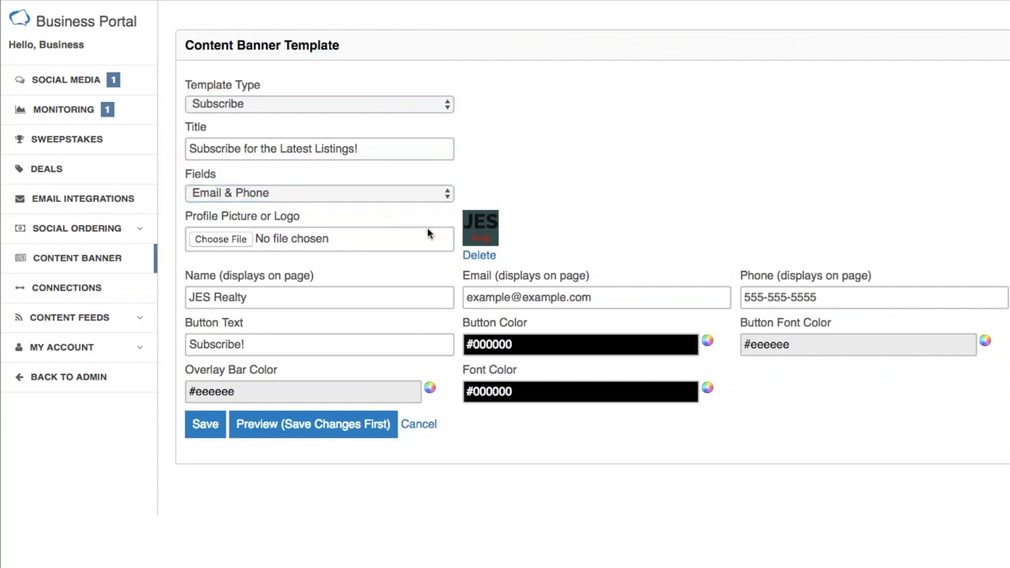
{"action": "left_click", "coordinate": [247, 297]}
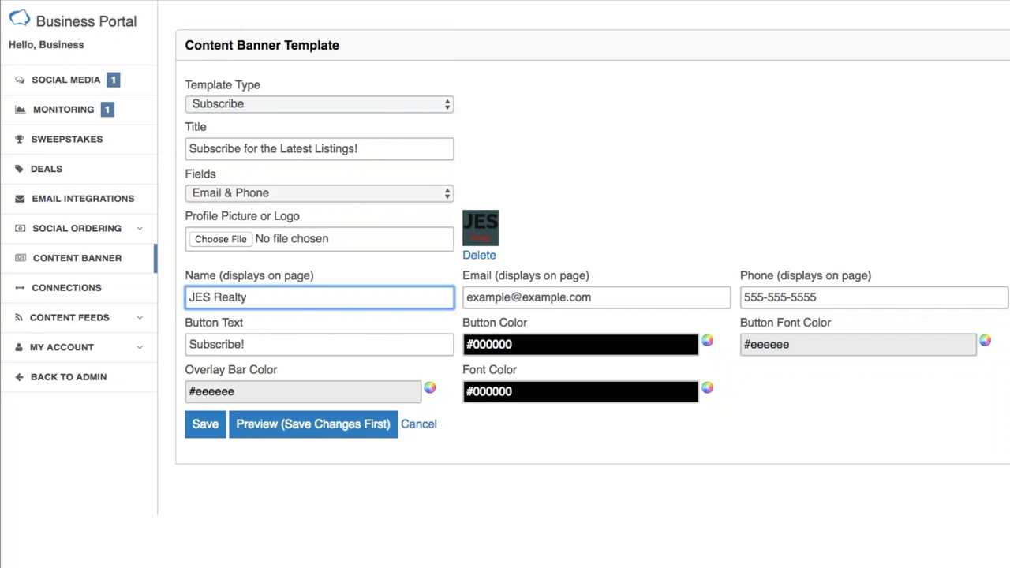
{"action": "left_click_drag", "start_coordinate": [263, 344], "coordinate": [163, 342]}
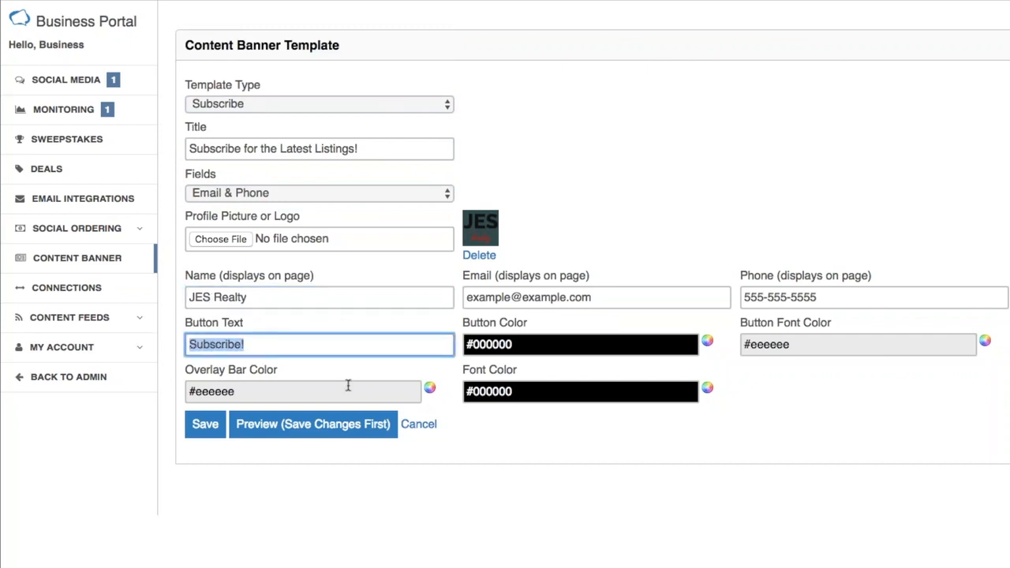
{"action": "left_click", "coordinate": [589, 472]}
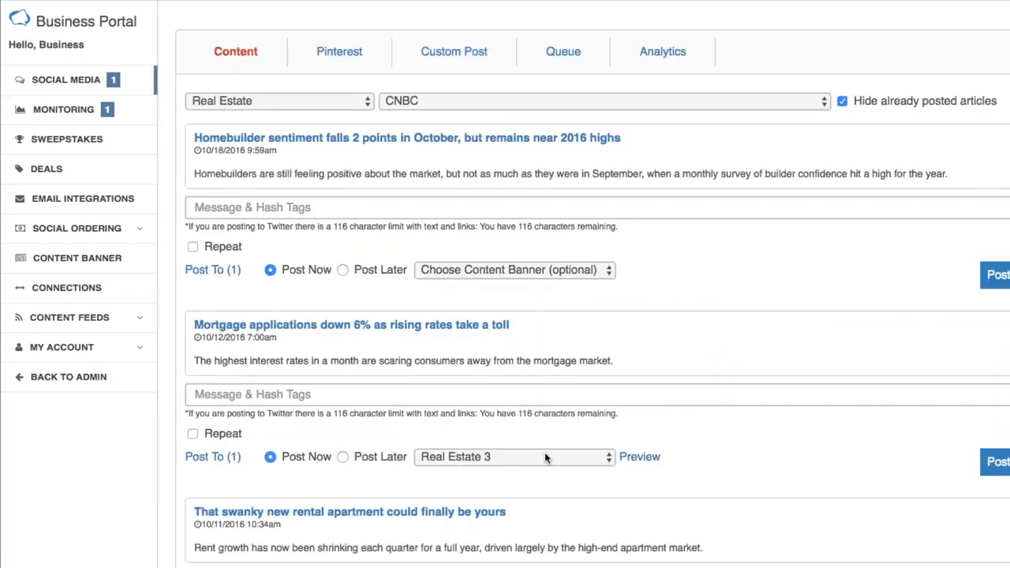
In Social Media, set the "Mortgage applications down 6%" article's content banner to "Subscribe for the Latest Listings!" and preview it
{"action": "left_click", "coordinate": [544, 454]}
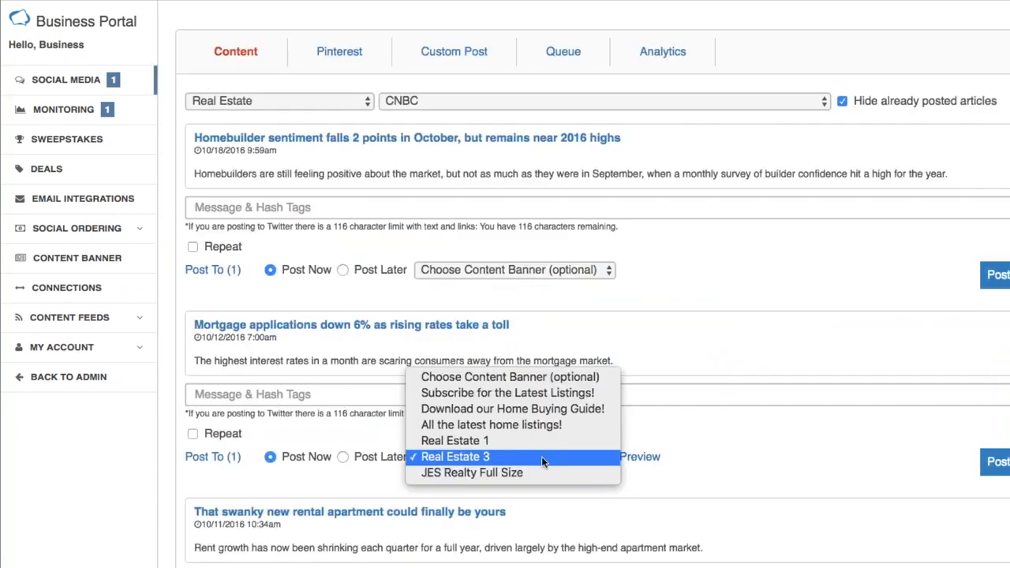
{"action": "left_click", "coordinate": [499, 394]}
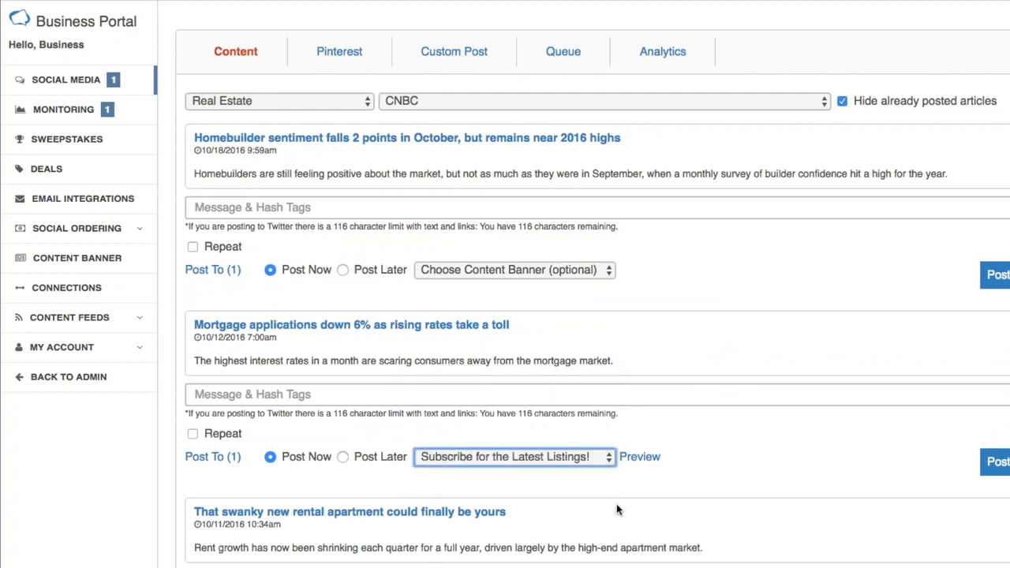
{"action": "left_click", "coordinate": [996, 462]}
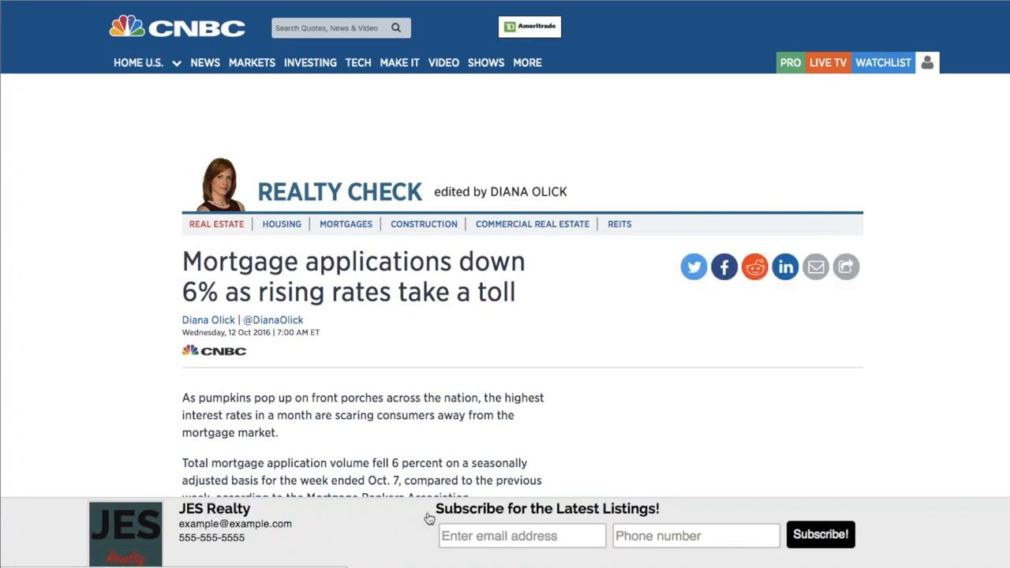
Examine the subscribe banner's title and its email address and phone number entry fields in the article preview
{"action": "left_click_drag", "start_coordinate": [437, 509], "coordinate": [720, 509]}
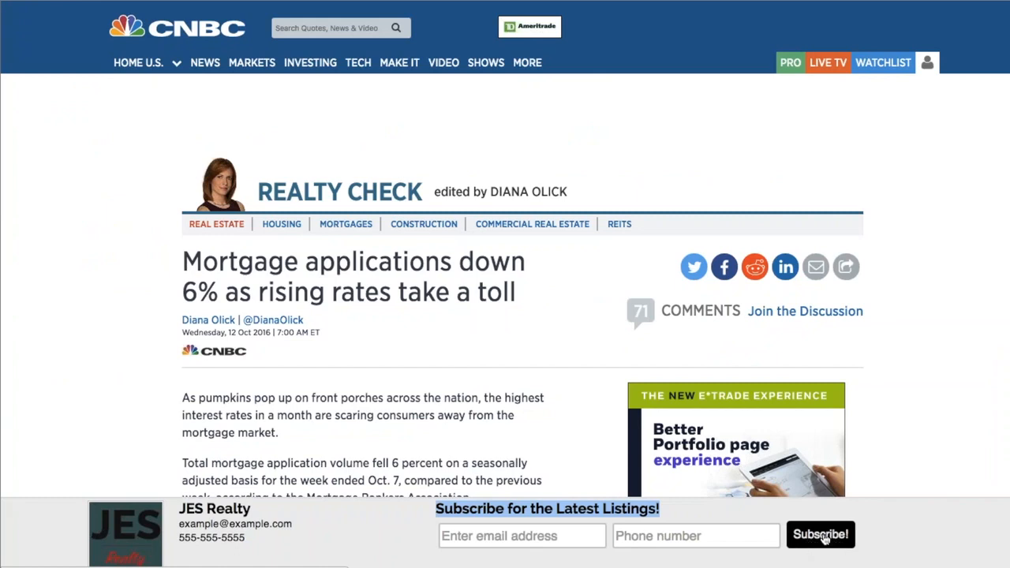
{"action": "left_click", "coordinate": [490, 537]}
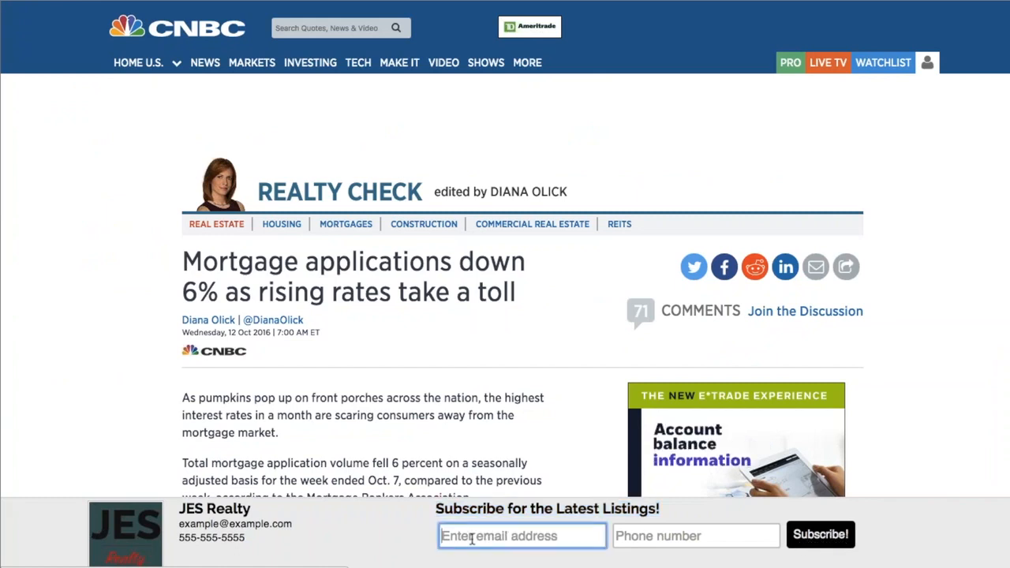
{"action": "left_click", "coordinate": [695, 537]}
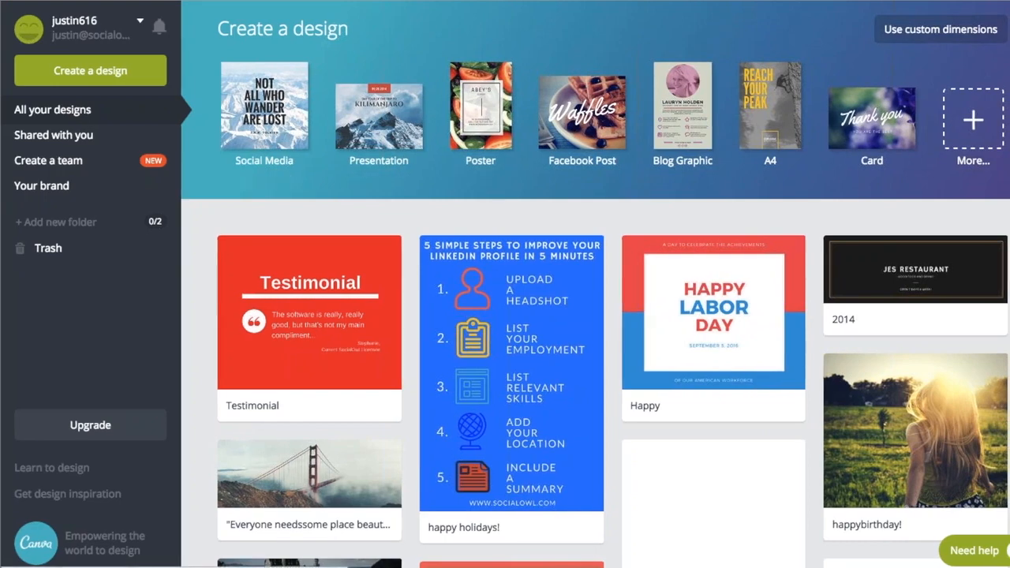
Switch to Canva, create a Social Media design and apply the "Life is like a cup of tea." layout
{"action": "left_click", "coordinate": [300, 126]}
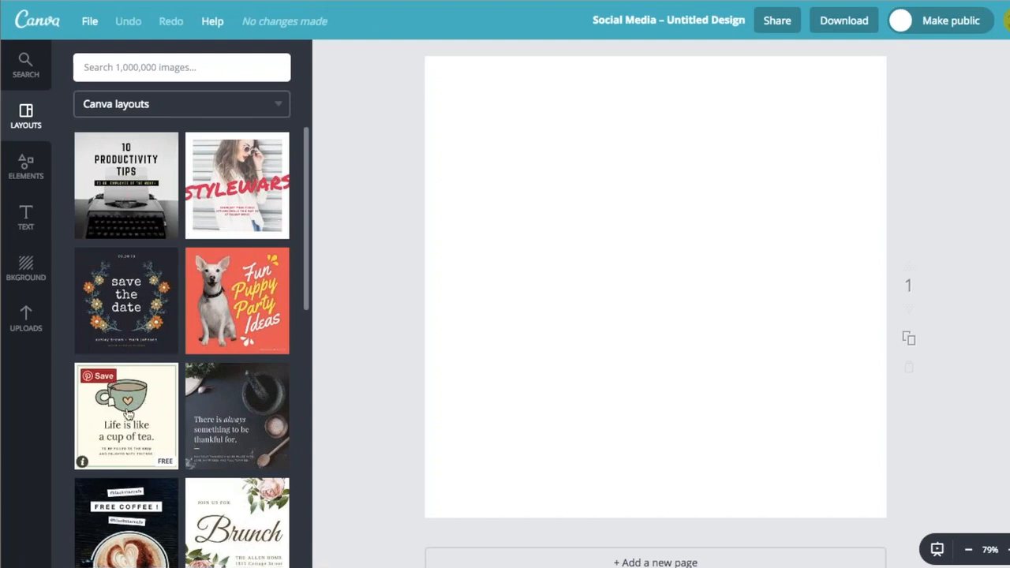
{"action": "left_click", "coordinate": [130, 430]}
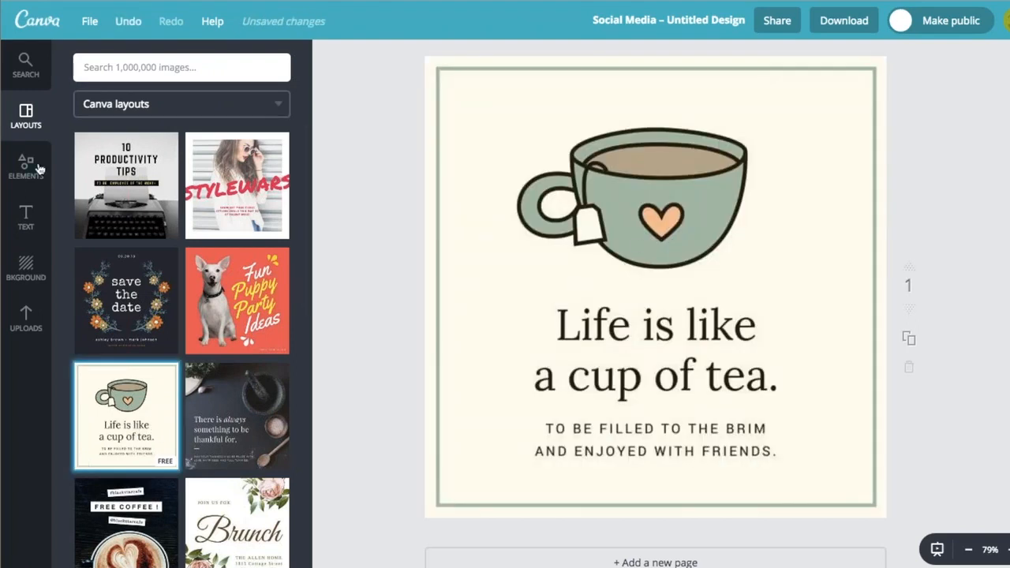
Shorten the green frame so it ends just above the headline, and replace the headline text with "Content Banner"
{"action": "left_click", "coordinate": [672, 86]}
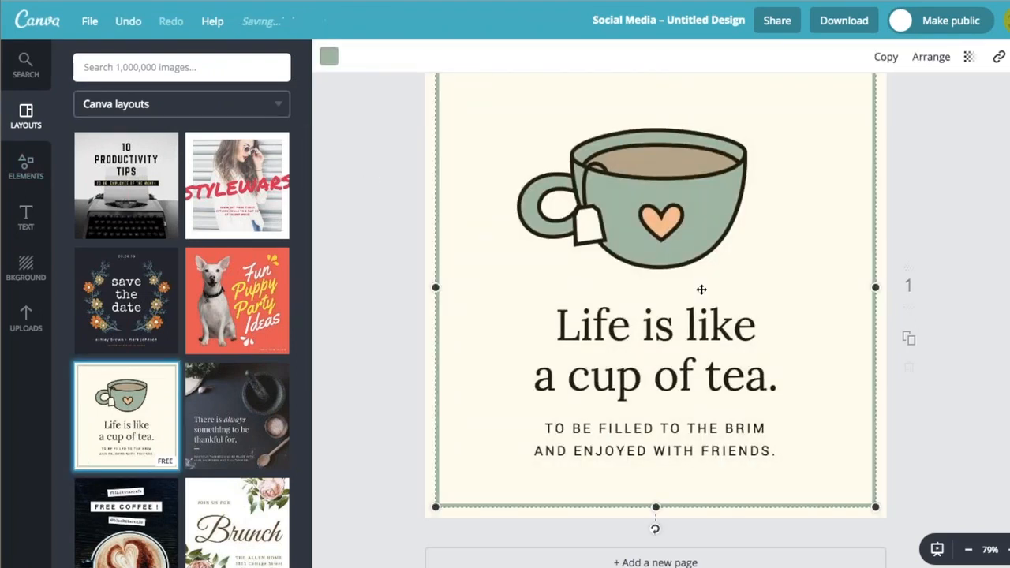
{"action": "left_click_drag", "start_coordinate": [655, 506], "coordinate": [655, 304]}
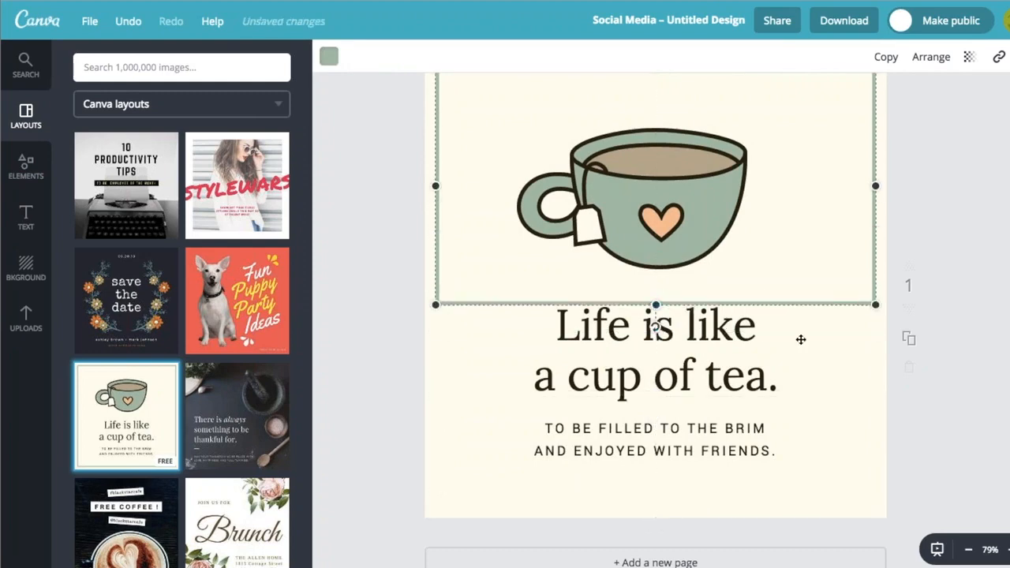
{"action": "left_click", "coordinate": [639, 325]}
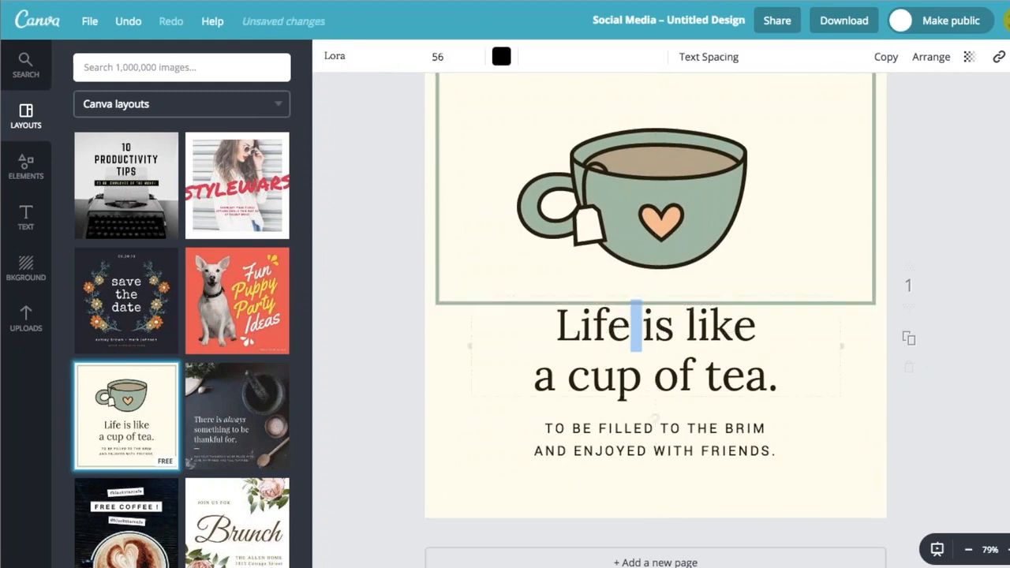
{"action": "triple_click", "coordinate": [607, 325]}
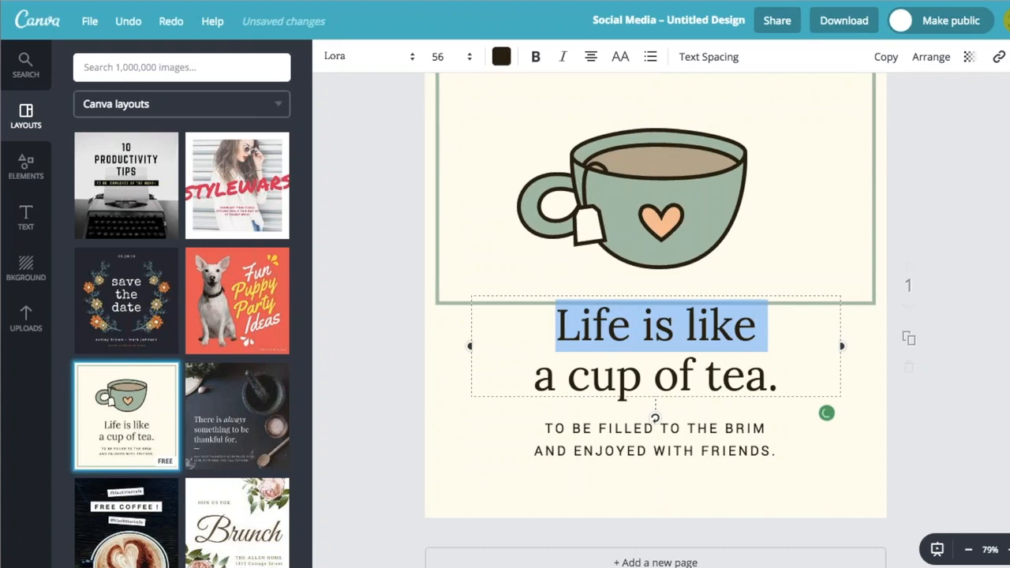
{"action": "left_click_drag", "start_coordinate": [785, 375], "coordinate": [494, 316]}
{"action": "type", "text": "C"}
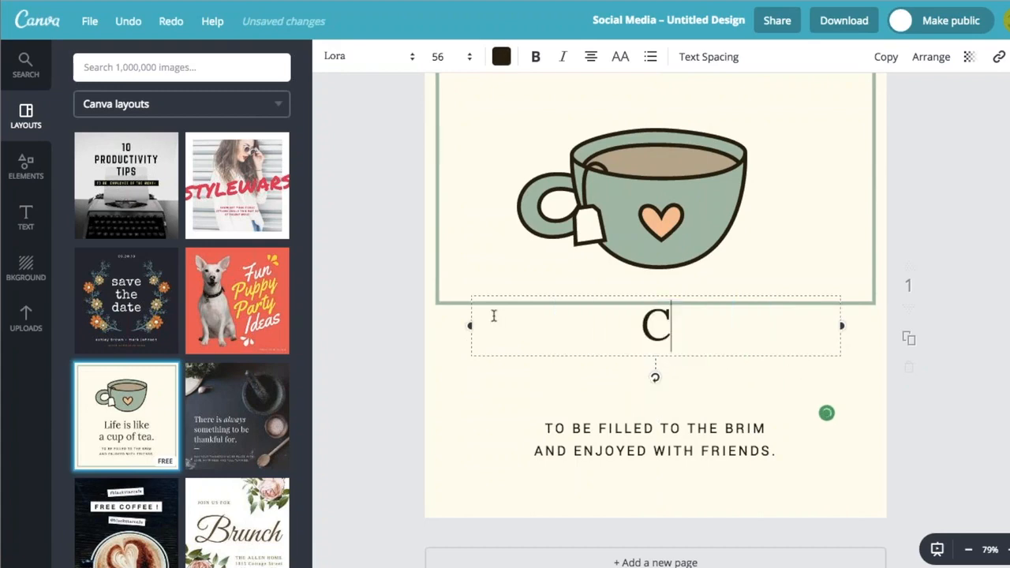
{"action": "type", "text": "ontent Banner"}
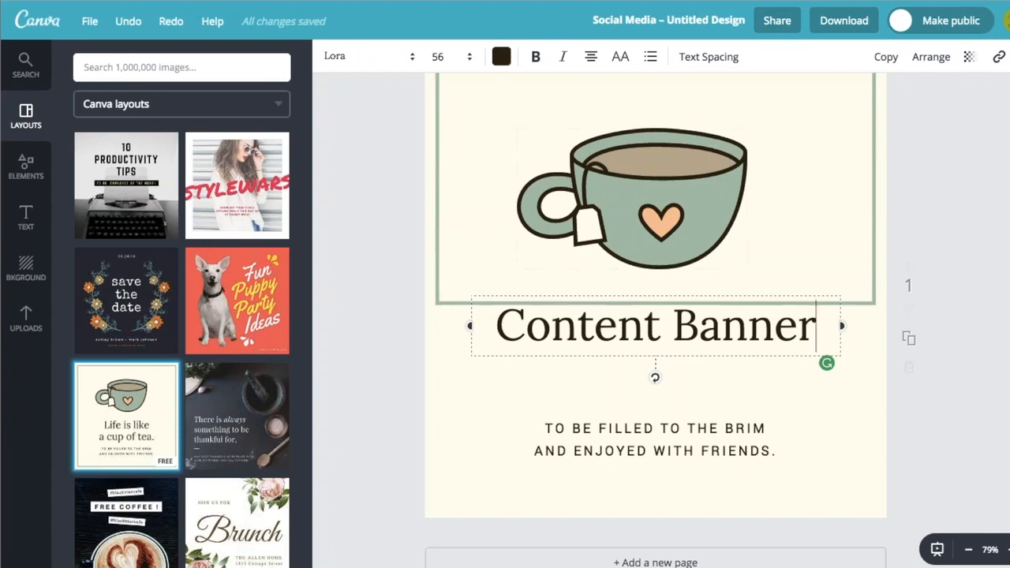
Close the tea cup design, consult the banner ad dimensions chart, and create a custom-size design of 715 × 75 px
{"action": "key", "text": "super+w"}
{"action": "left_click", "coordinate": [606, 167]}
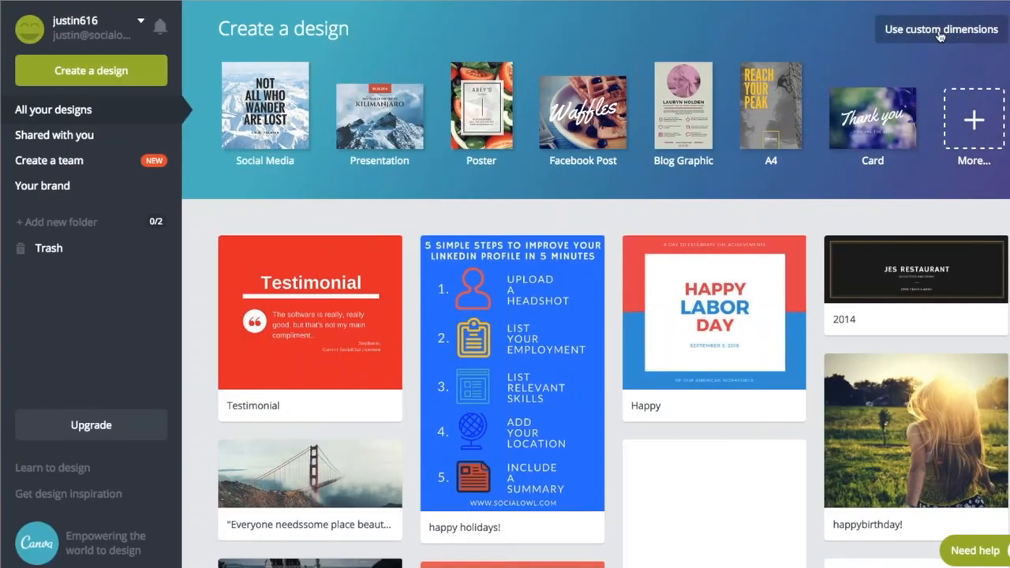
{"action": "left_click", "coordinate": [934, 35]}
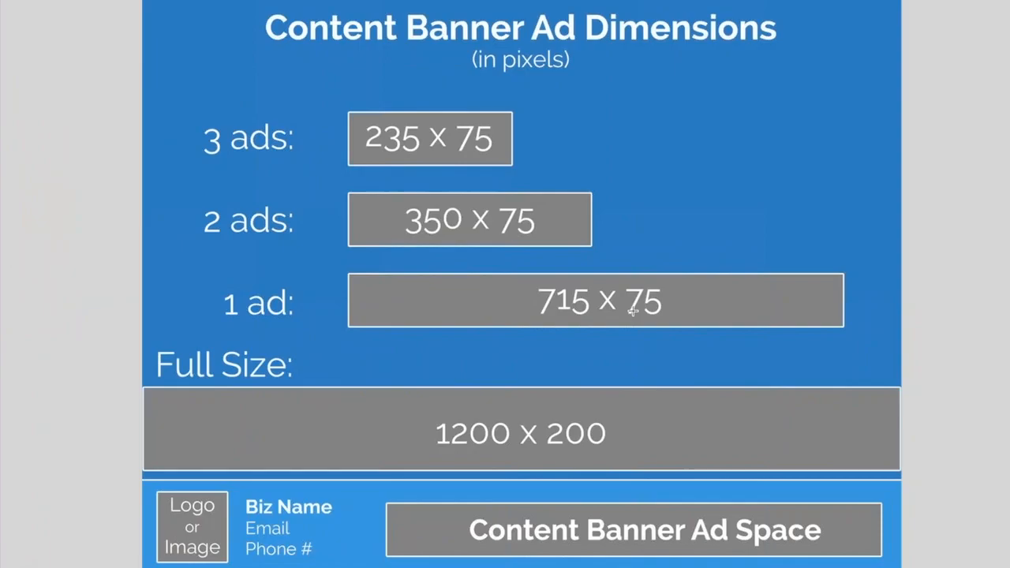
{"action": "key", "text": "ctrl+Up"}
{"action": "left_click", "coordinate": [462, 145]}
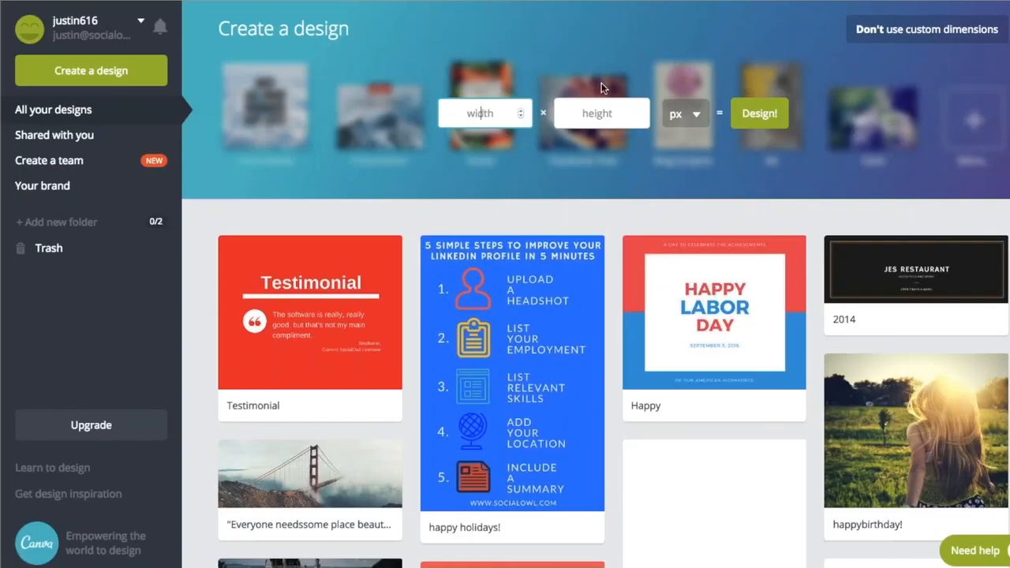
{"action": "type", "text": "715"}
{"action": "key", "text": "Tab"}
{"action": "type", "text": "75"}
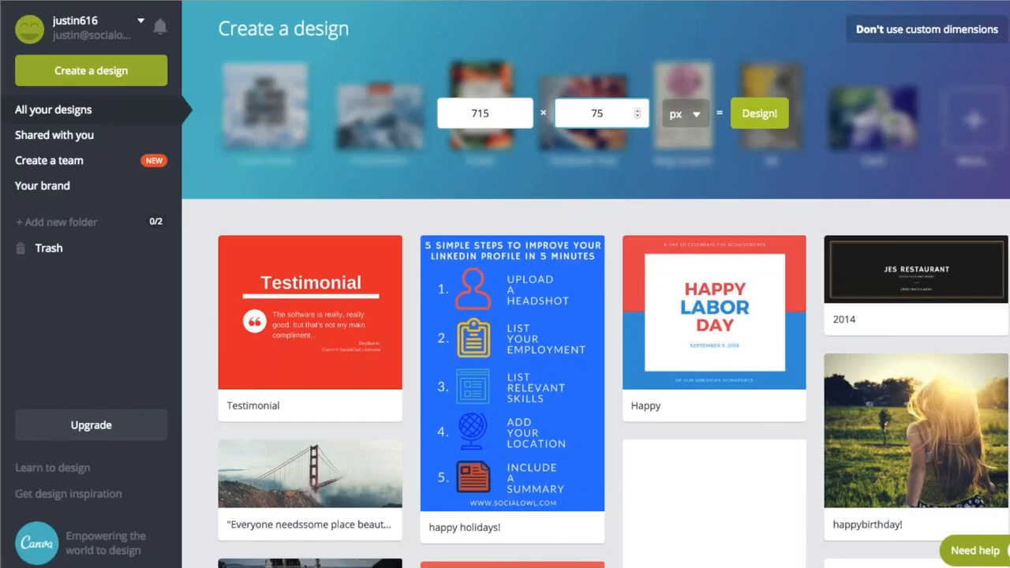
{"action": "left_click", "coordinate": [759, 115]}
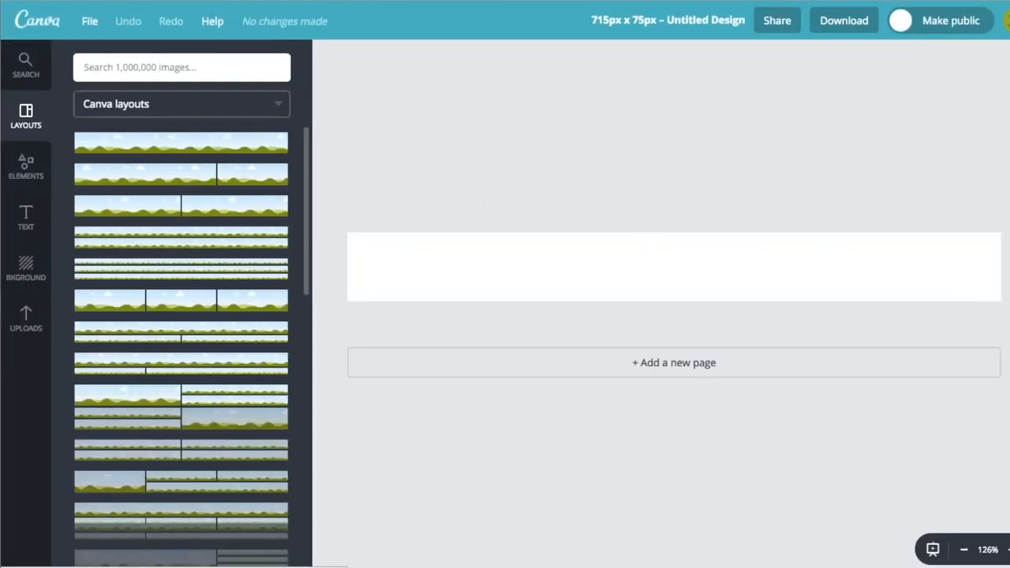
Place the free photo of the white house with the green door and window at the left end of the banner
{"action": "left_click", "coordinate": [29, 169]}
{"action": "left_click", "coordinate": [103, 134]}
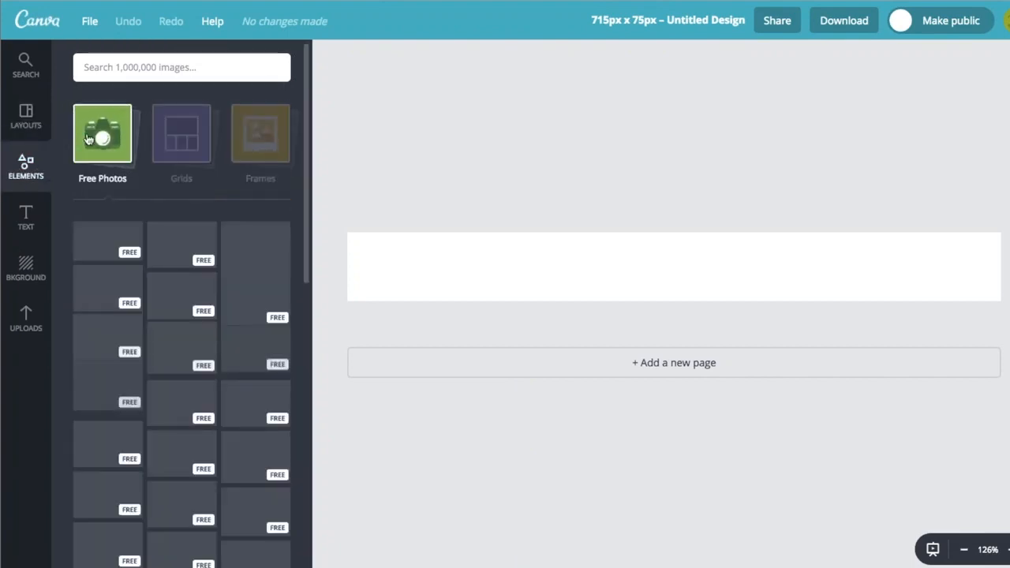
{"action": "scroll", "coordinate": [176, 211], "scroll_direction": "down", "scroll_amount": 3}
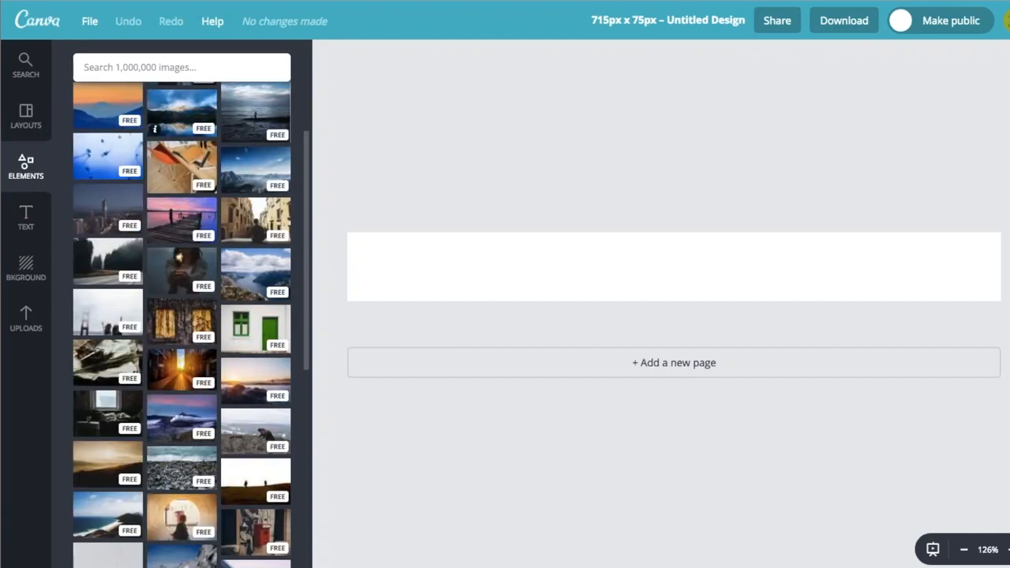
{"action": "left_click_drag", "start_coordinate": [239, 260], "coordinate": [382, 273]}
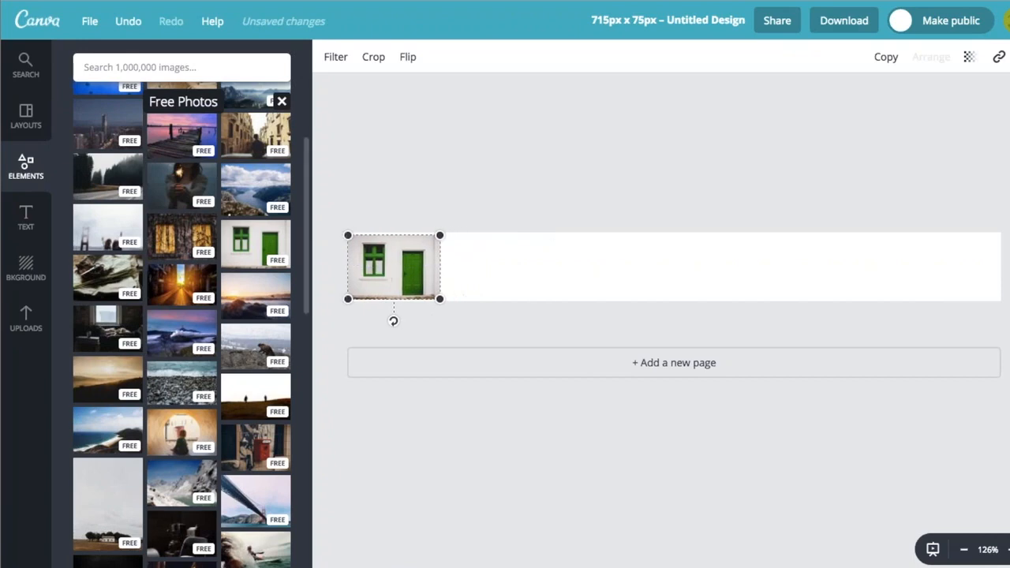
Add a heading reading "Content Baner" beside the photo and widen its text box so it fits on one line
{"action": "left_click", "coordinate": [27, 217]}
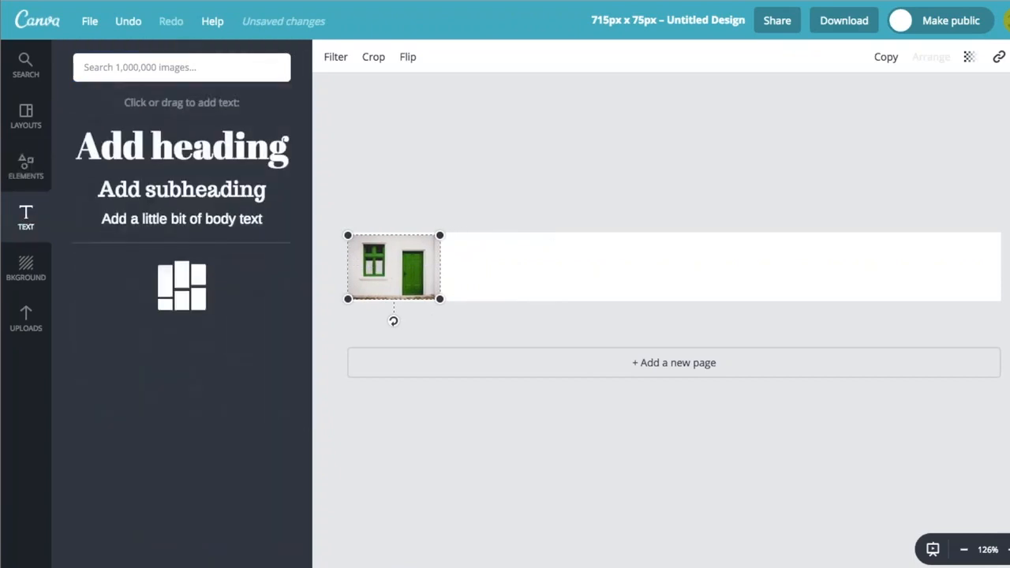
{"action": "left_click_drag", "start_coordinate": [181, 146], "coordinate": [582, 268]}
{"action": "double_click", "coordinate": [579, 272]}
{"action": "type", "text": "Content Baner"}
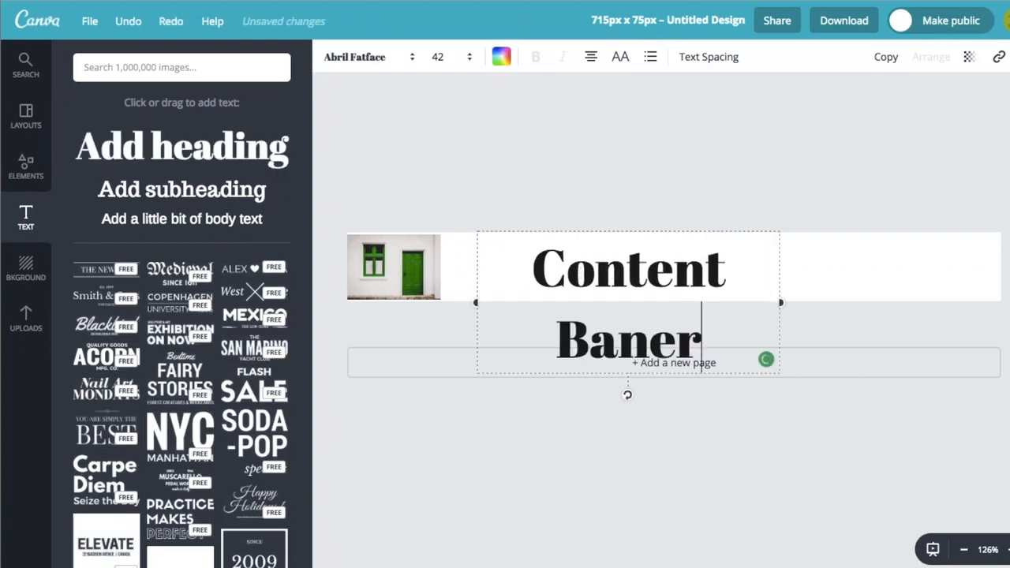
{"action": "left_click_drag", "start_coordinate": [890, 300], "coordinate": [998, 268]}
{"action": "left_click", "coordinate": [730, 124]}
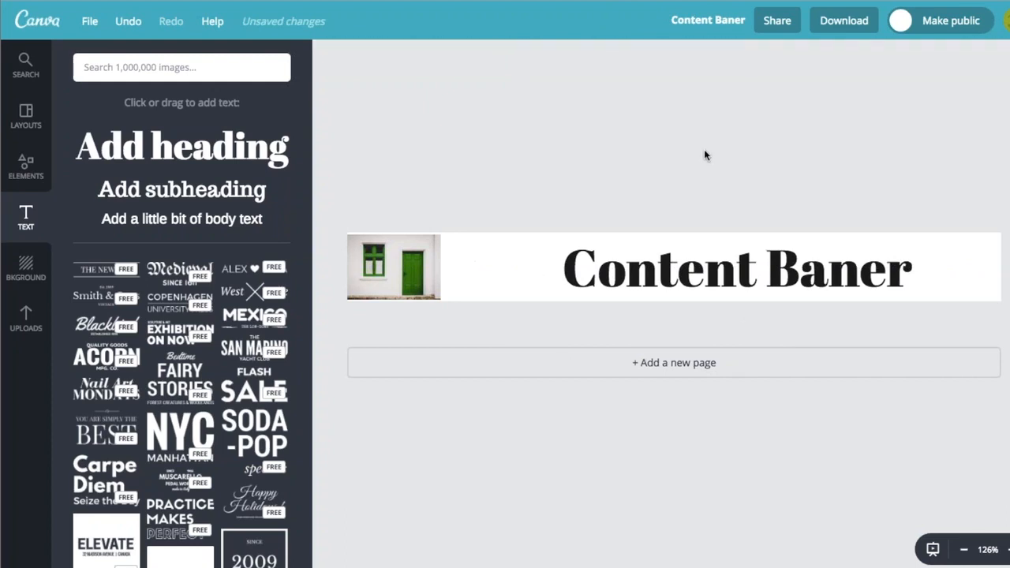